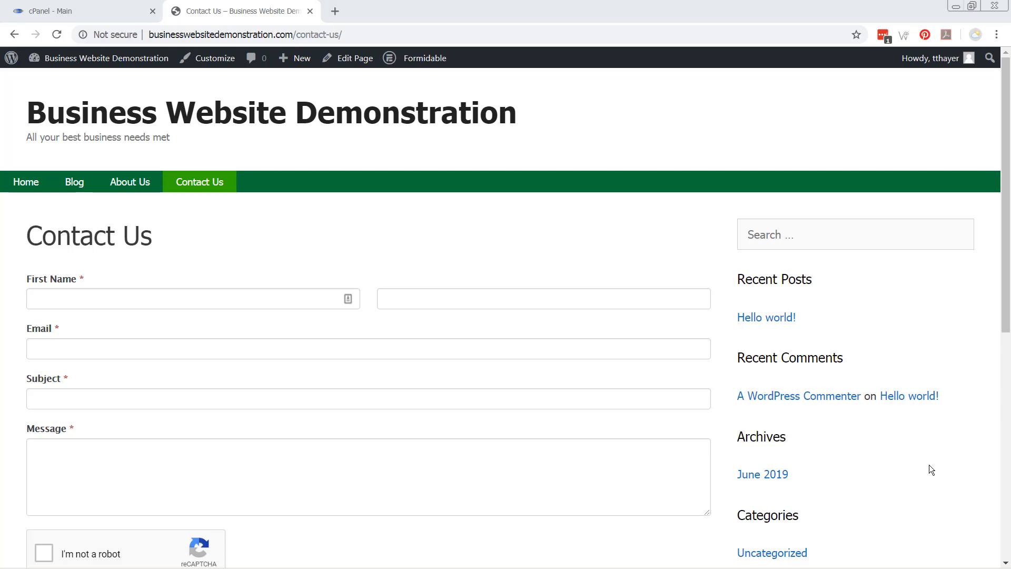
# Glance at the website hierarchy notes in Word, then open the site's admin Dashboard from the live page
pyautogui.hotkey('alt', 'Tab')
pyautogui.hotkey('alt', 'Tab')
pyautogui.hotkey('alt', 'Tab')
pyautogui.hotkey('alt', 'Tab')
pyautogui.hotkey('alt', 'Tab')
pyautogui.hotkey('alt', 'Tab')
pyautogui.hotkey('alt', 'Tab')
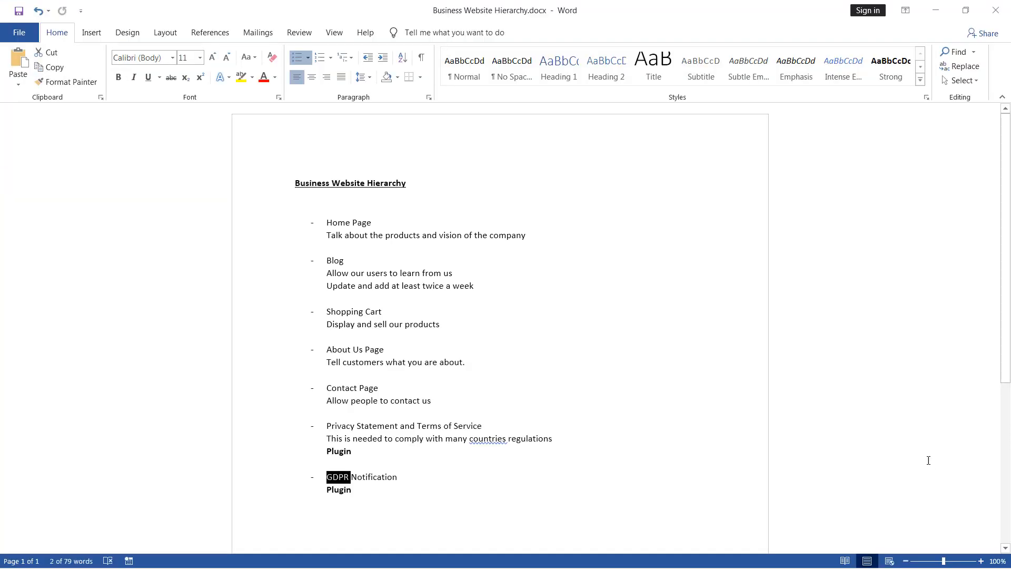
pyautogui.click(343, 317)
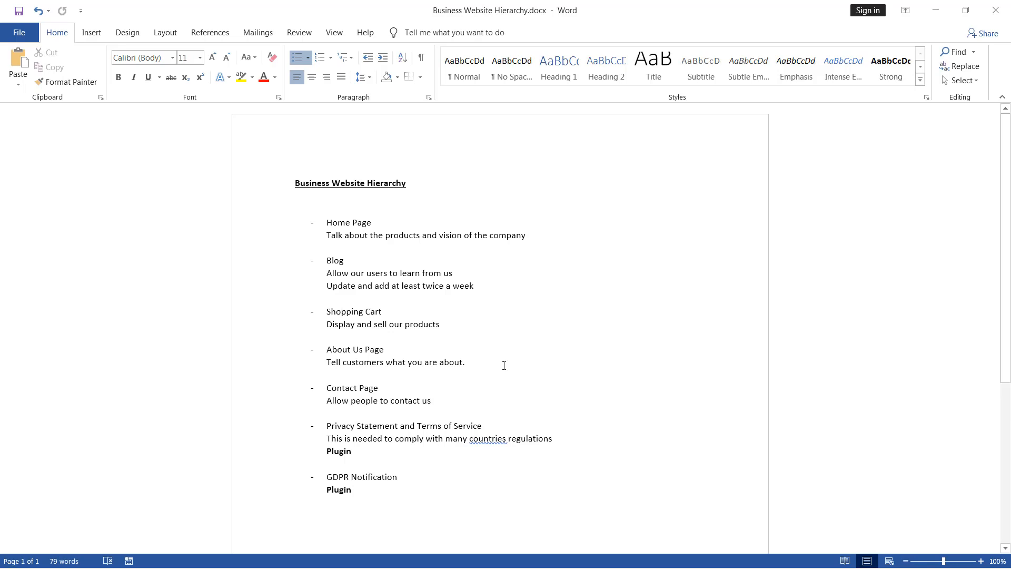
pyautogui.hotkey('alt', 'Tab')
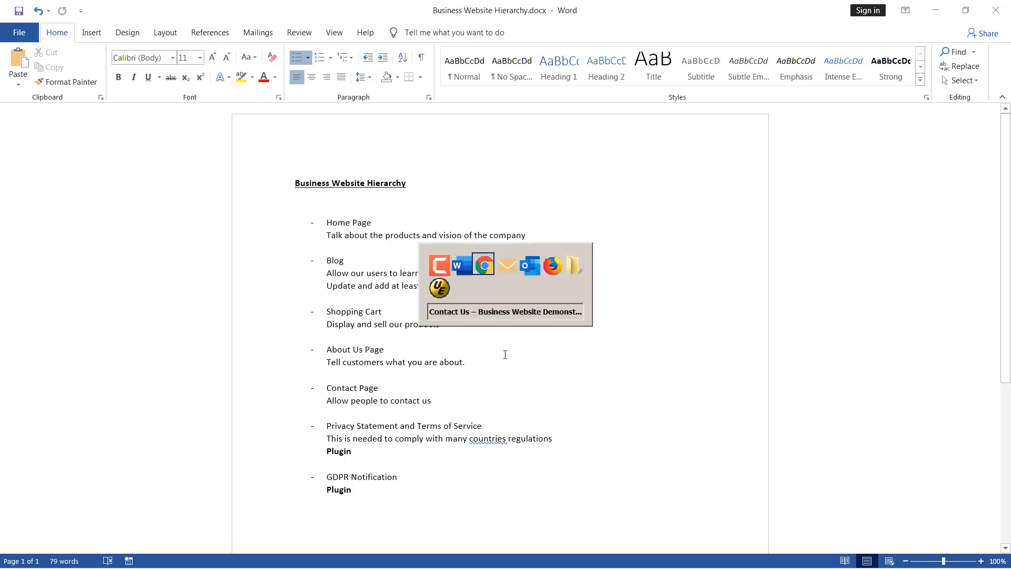
pyautogui.click(73, 62)
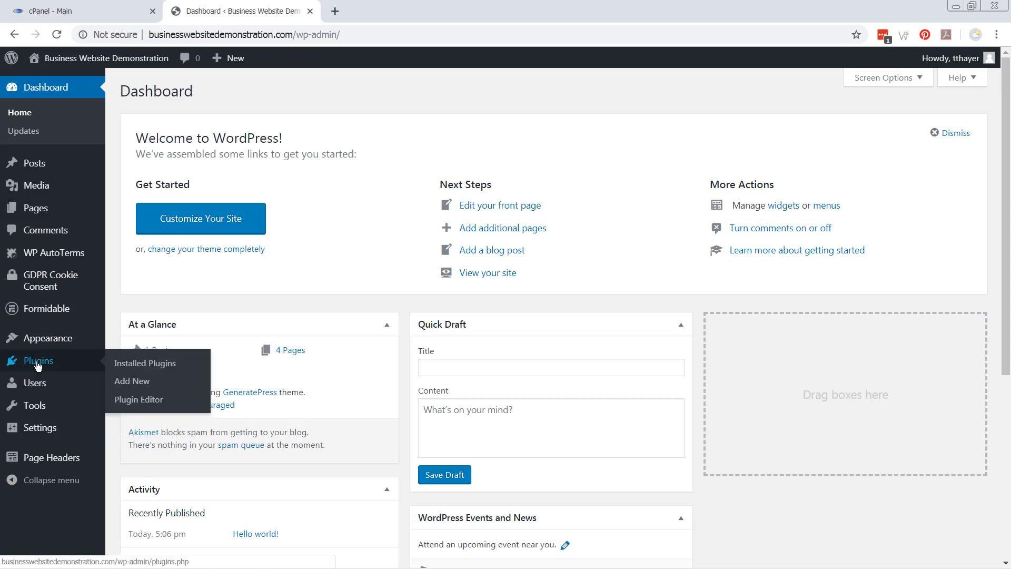
# Search Add New plugins for 'woocommerce', then install and activate WooCommerce
pyautogui.click(37, 363)
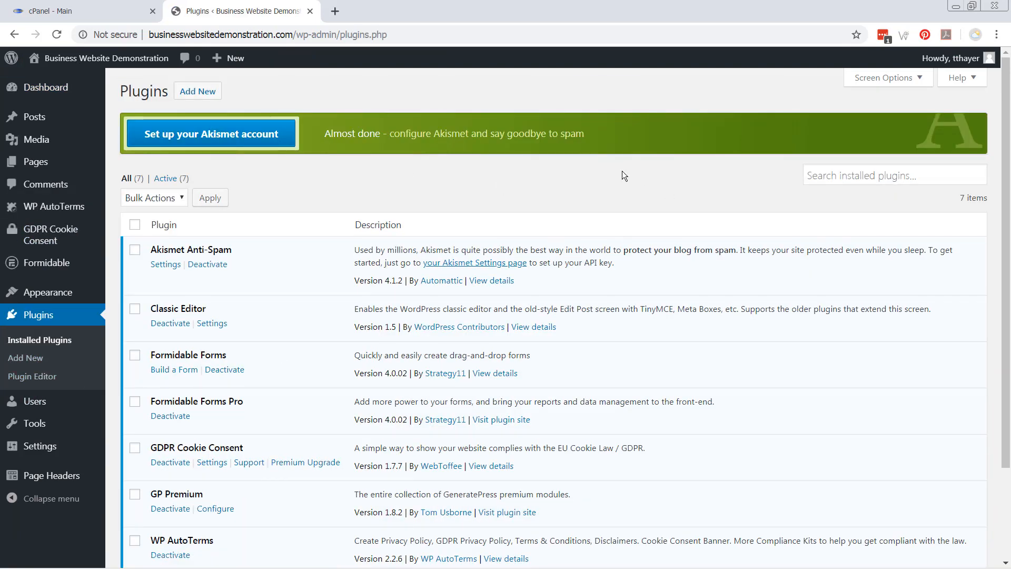
pyautogui.click(197, 92)
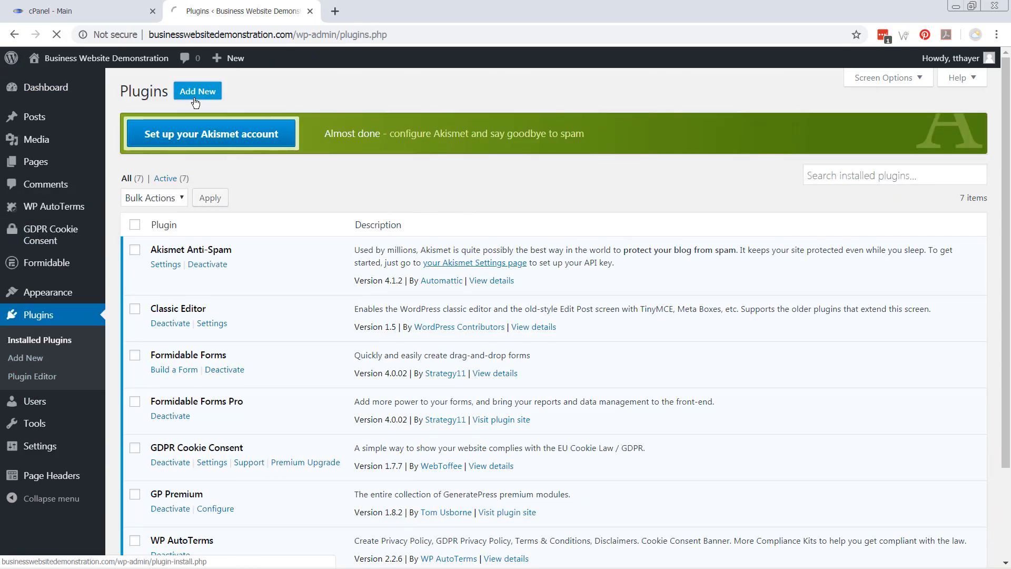
pyautogui.click(822, 131)
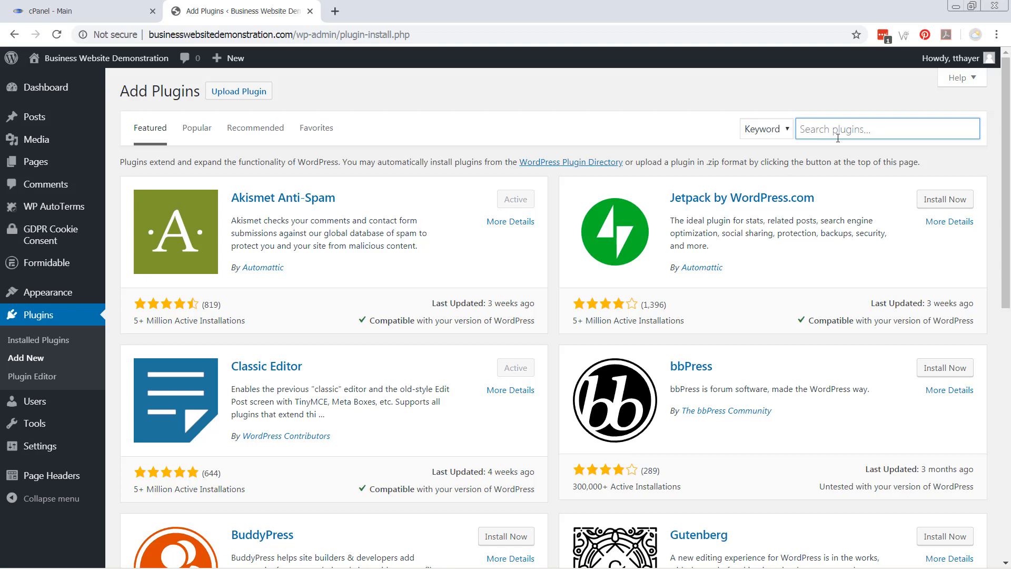
pyautogui.write('woocommerce')
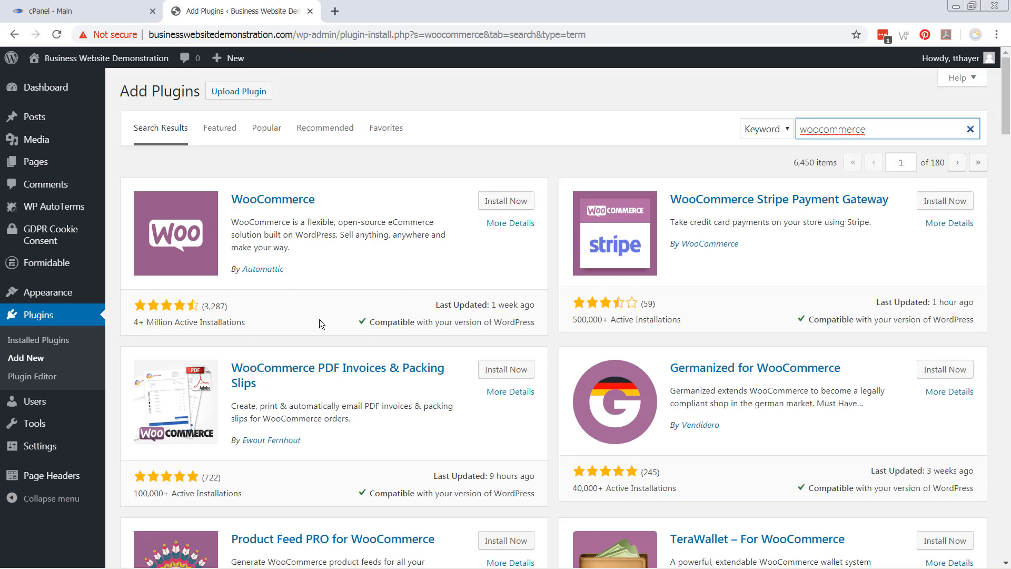
pyautogui.click(507, 205)
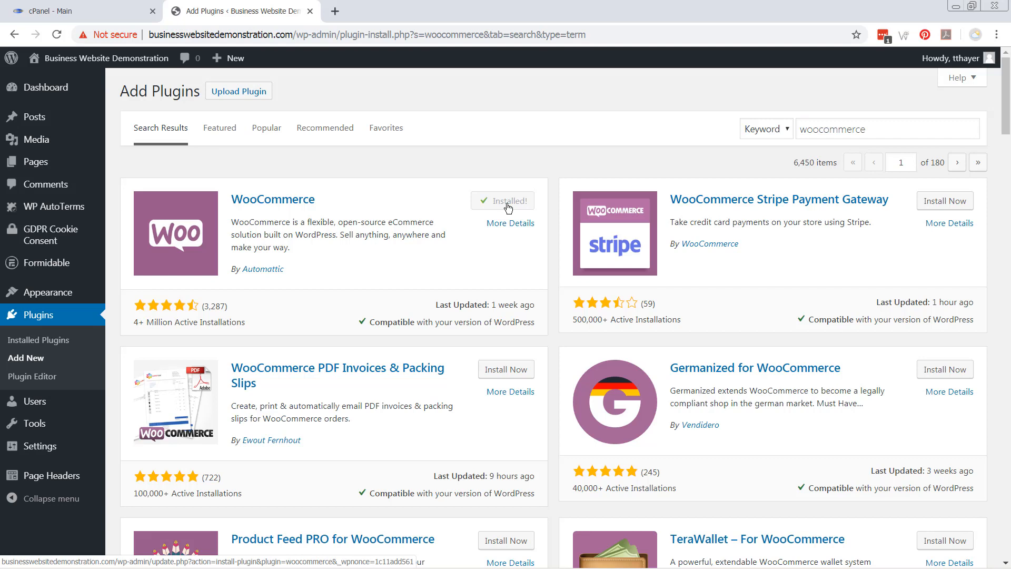
pyautogui.click(508, 205)
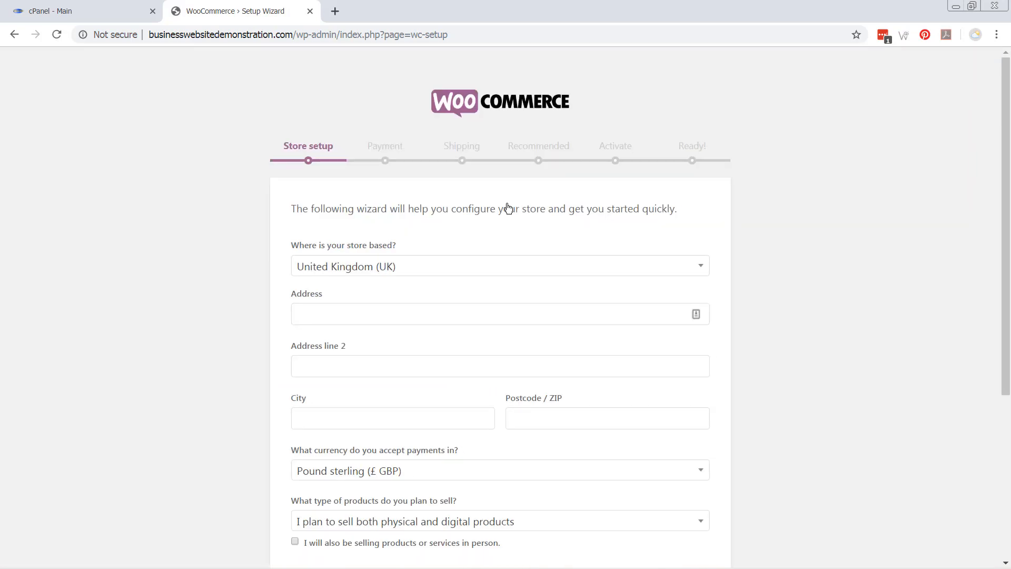
# Choose Canada as the store country and enter the store's street address and city
pyautogui.click(418, 270)
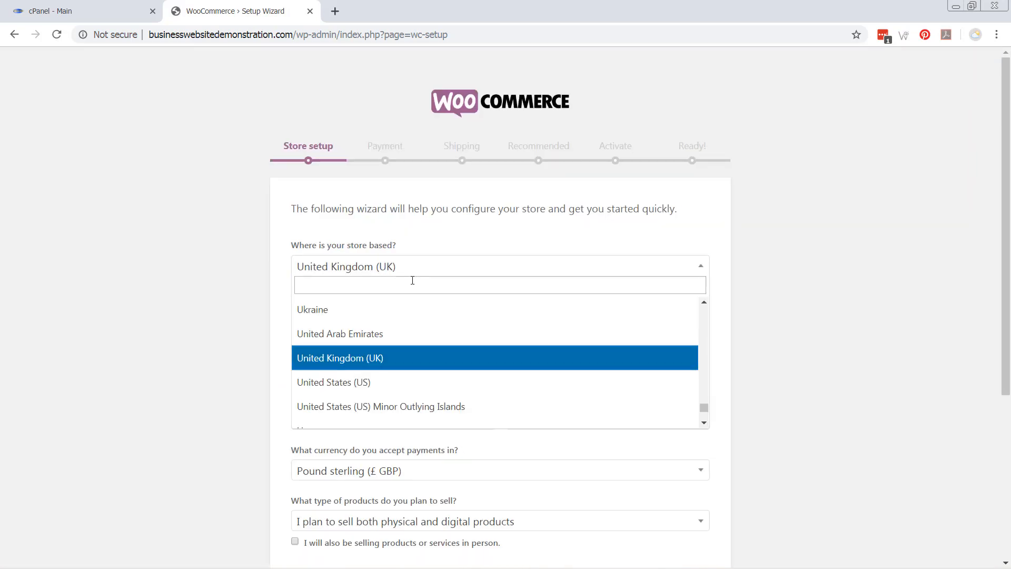
pyautogui.write('canada')
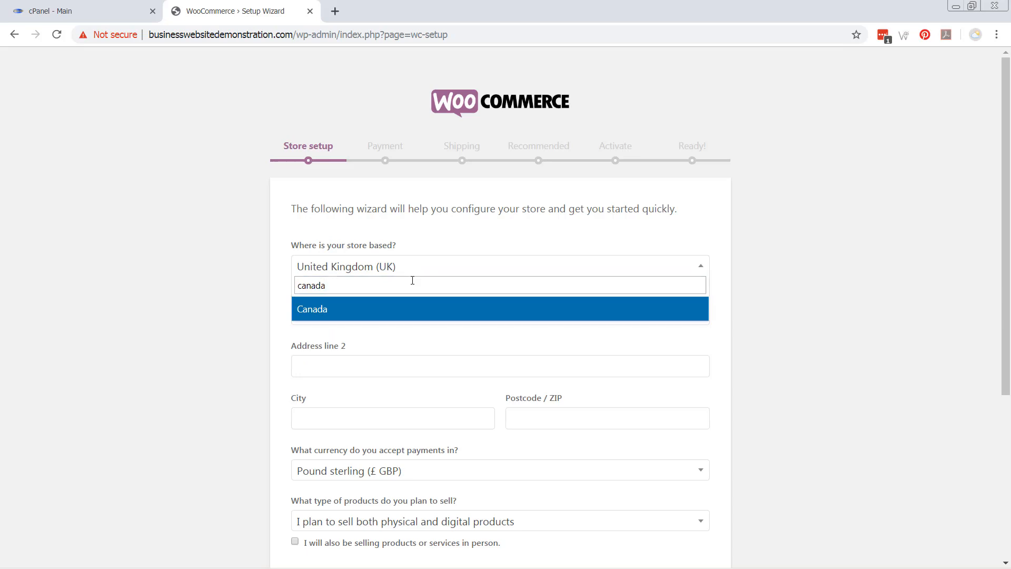
pyautogui.press('Return')
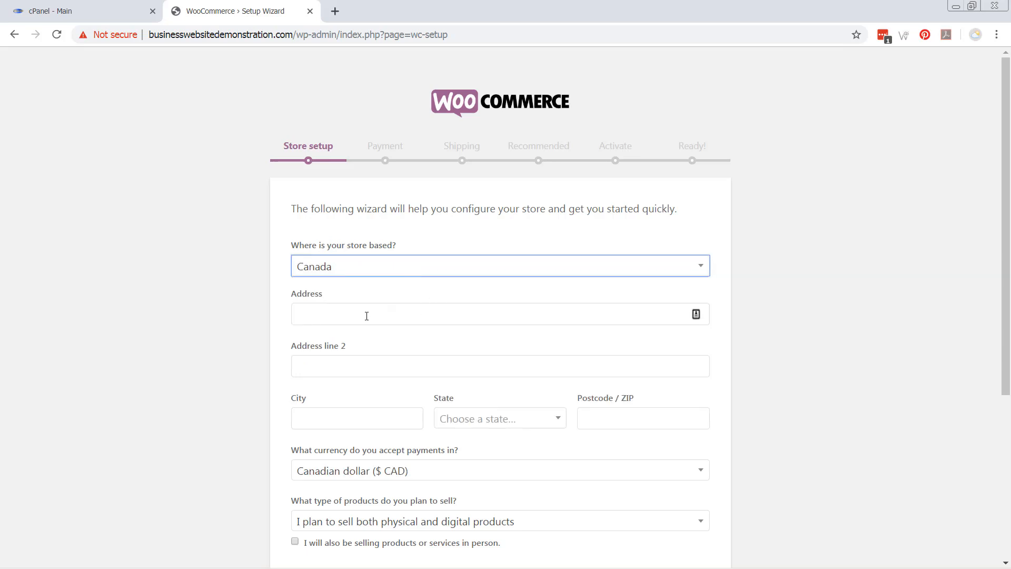
pyautogui.click(367, 315)
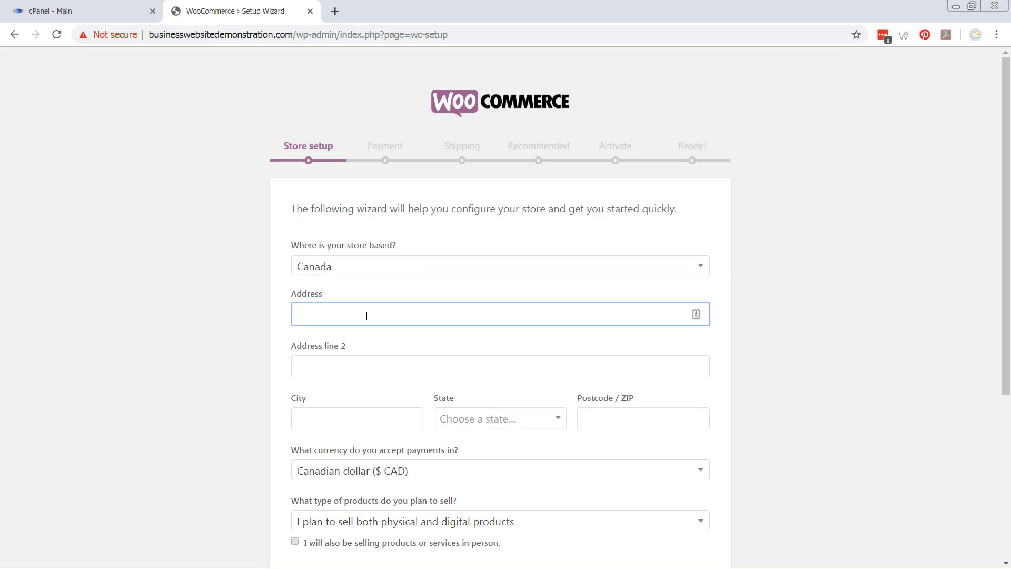
pyautogui.press('Tab')
pyautogui.press('Tab')
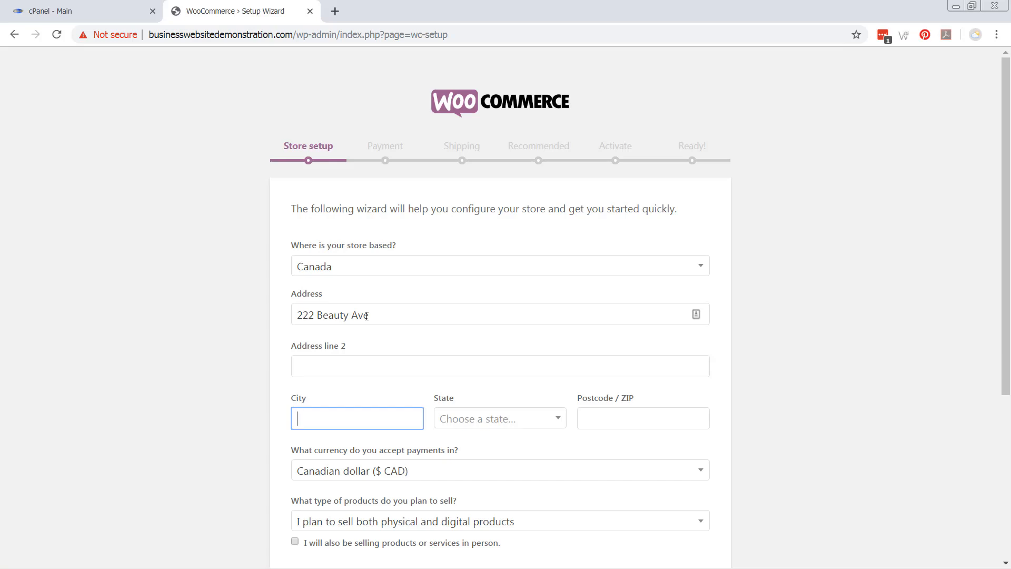
pyautogui.write('Awesome')
pyautogui.press('Tab')
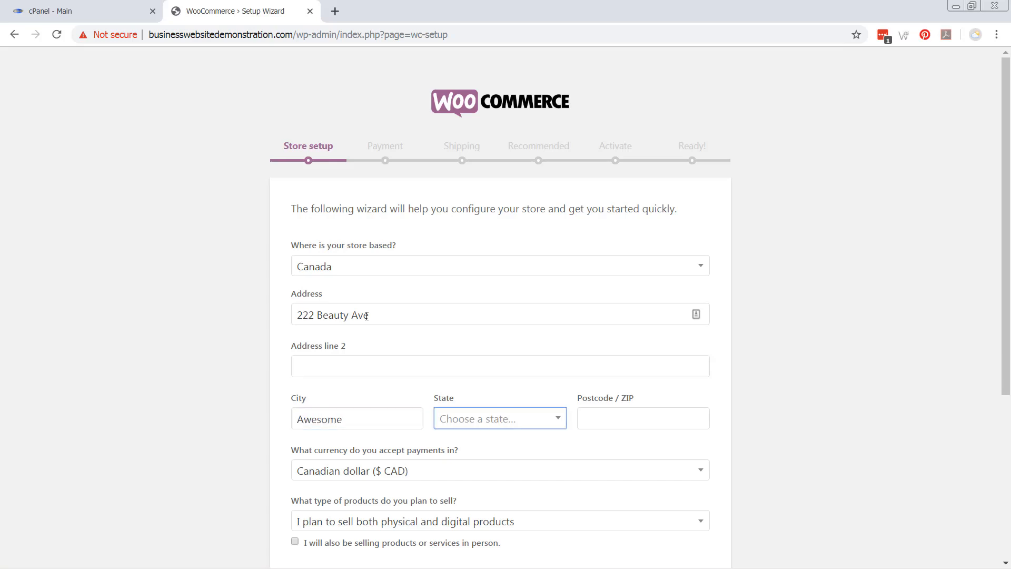
# Pick Ontario, enter the postcode, mark in-person sales too, and save the store details
pyautogui.write('oo')
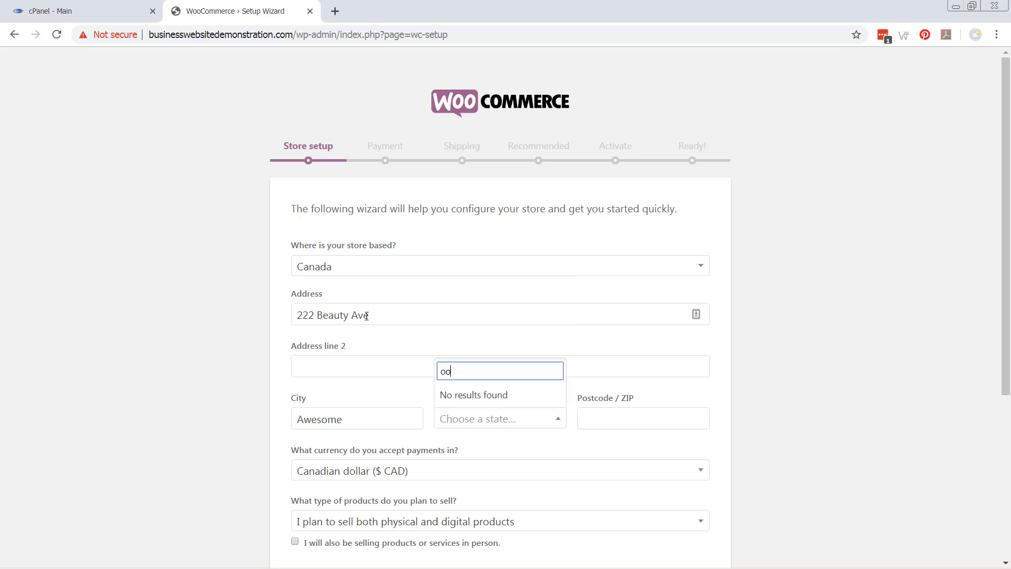
pyautogui.press('BackSpace')
pyautogui.scroll(-5, 366, 316)
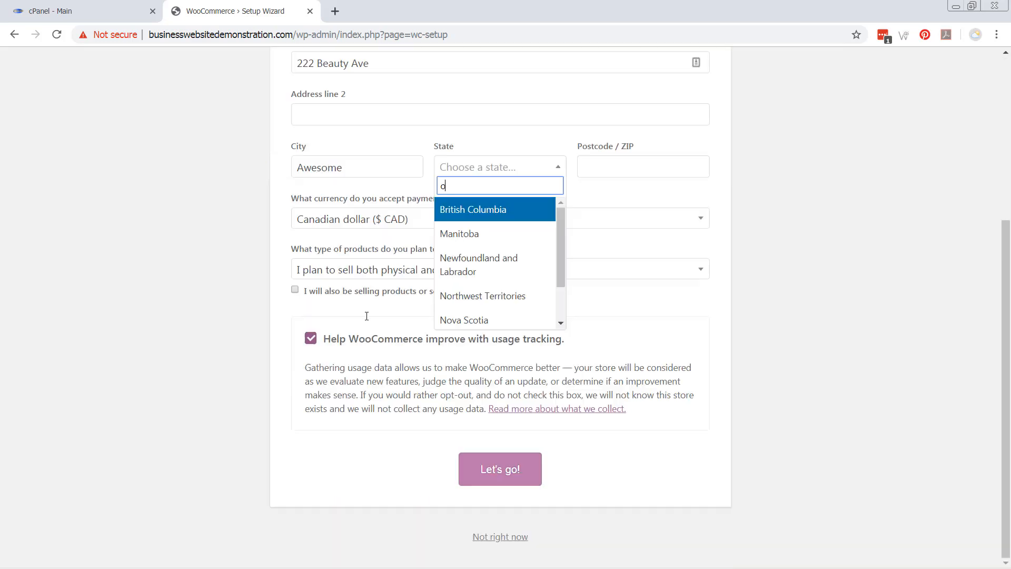
pyautogui.scroll(-2, 548, 271)
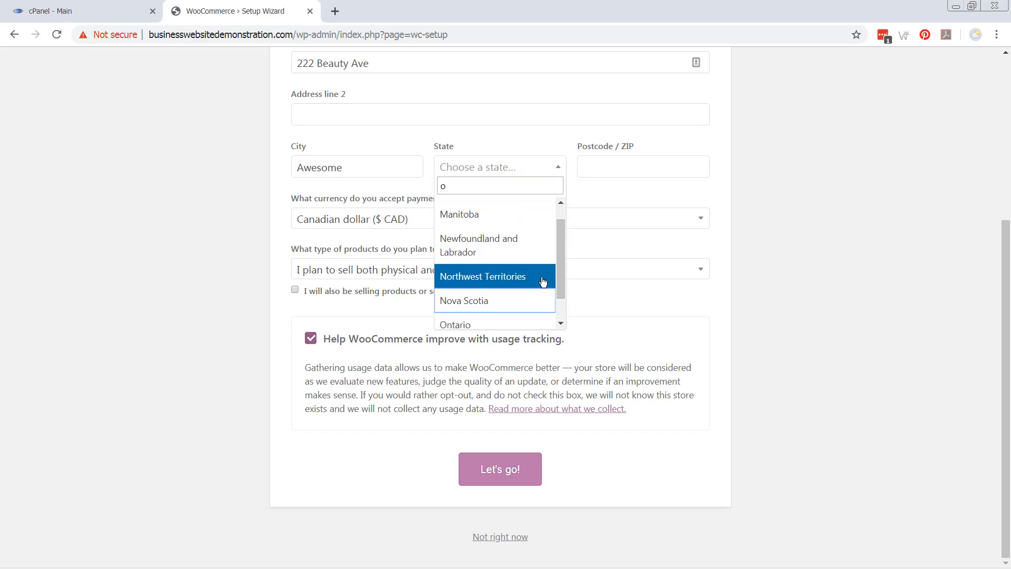
pyautogui.click(500, 293)
pyautogui.scroll(1, 609, 205)
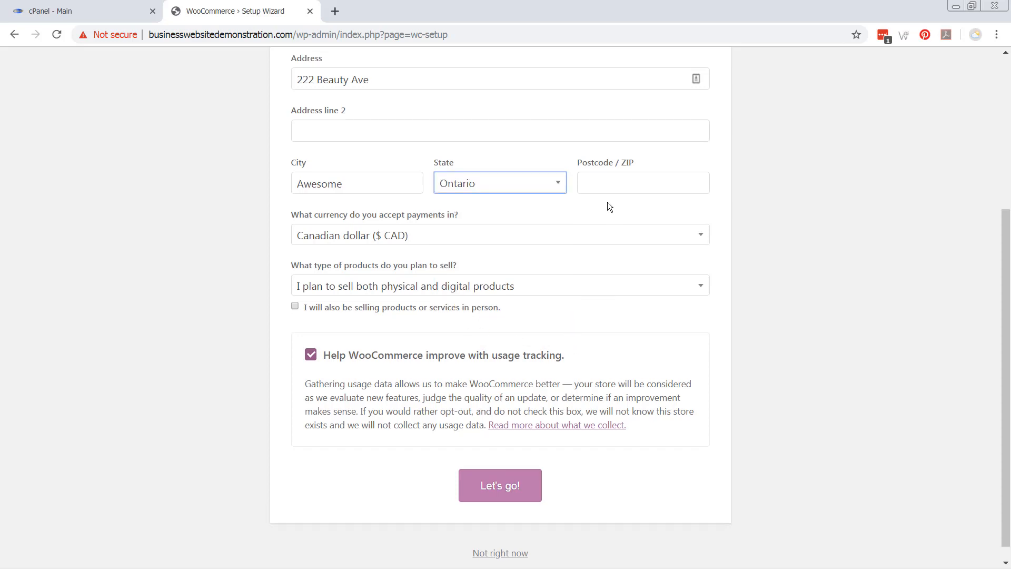
pyautogui.click(602, 181)
pyautogui.write('M')
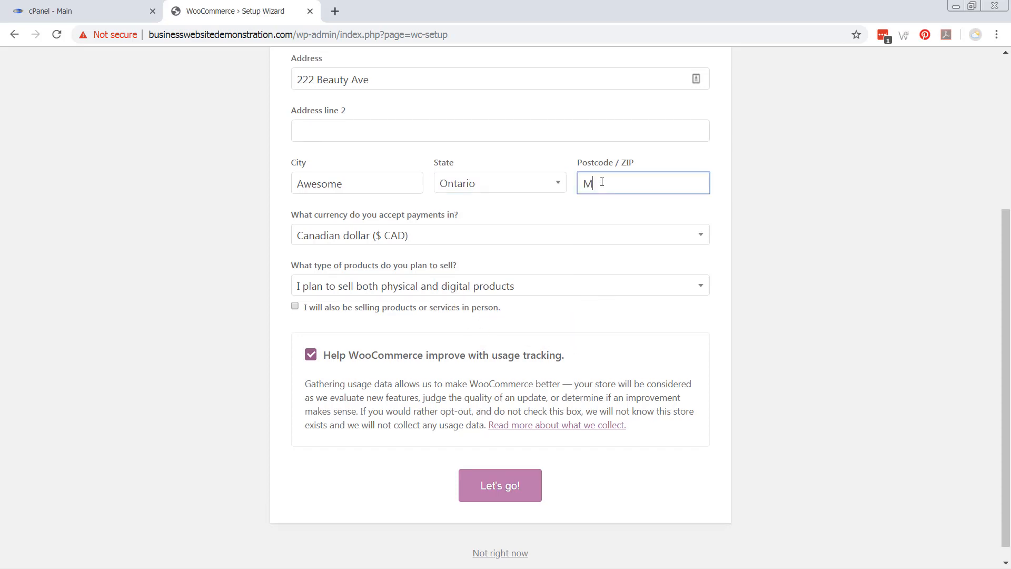
pyautogui.write('2J5B5')
pyautogui.click(295, 306)
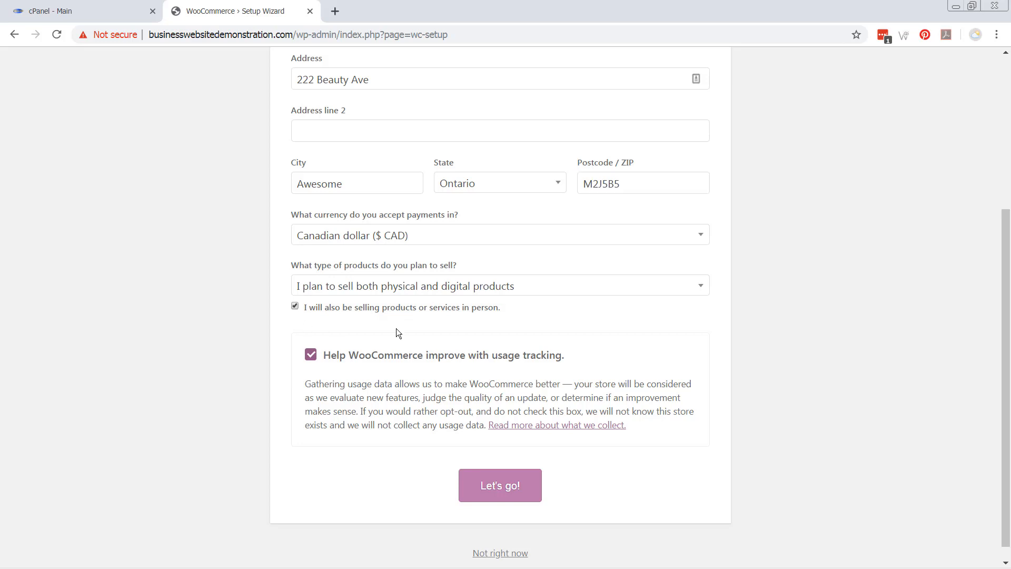
pyautogui.click(490, 490)
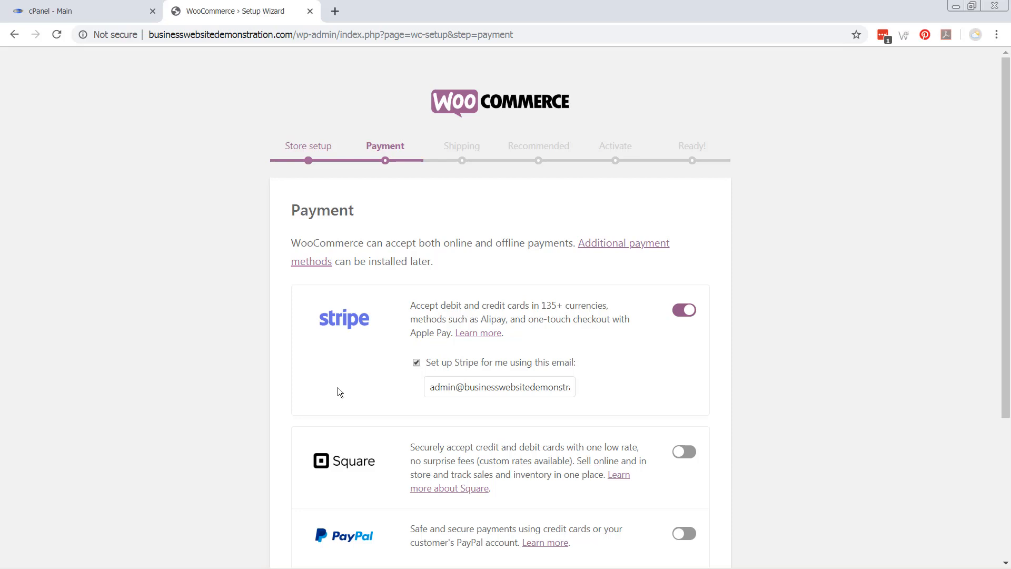
# Turn off Stripe, turn on PayPal, and replace its setup email with the owner's email address
pyautogui.scroll(-4, 398, 448)
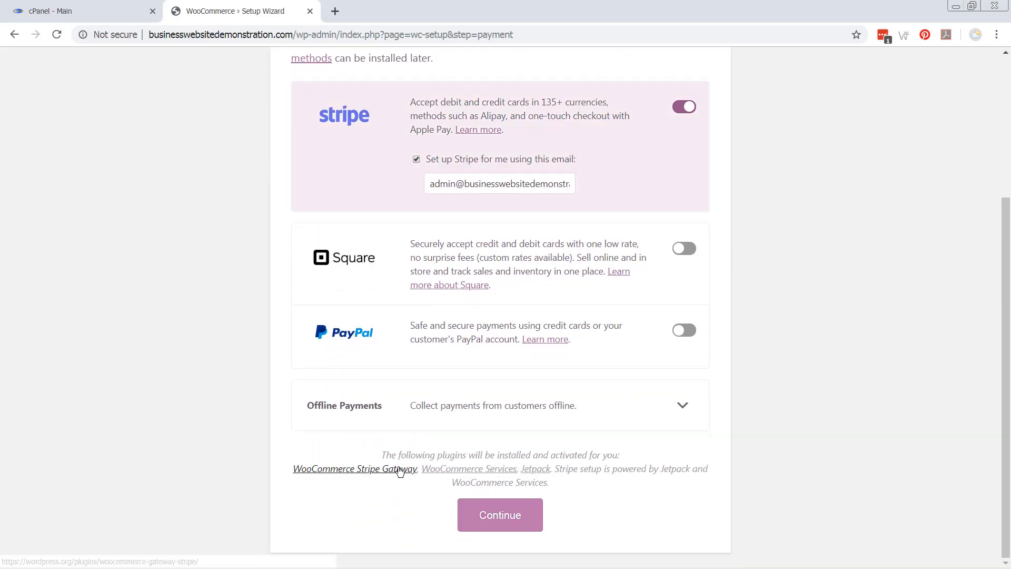
pyautogui.scroll(4, 394, 472)
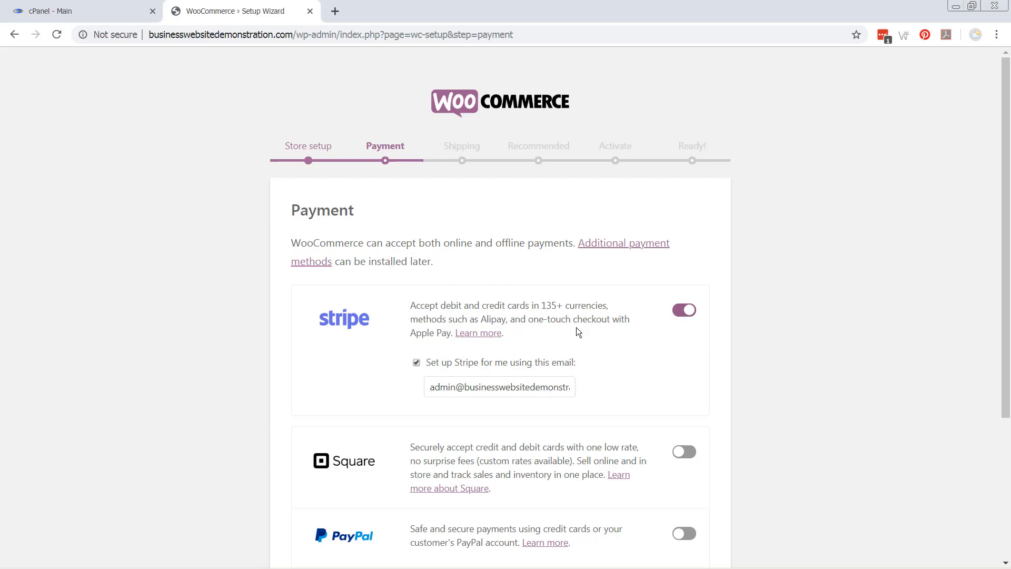
pyautogui.click(682, 310)
pyautogui.scroll(-2, 566, 373)
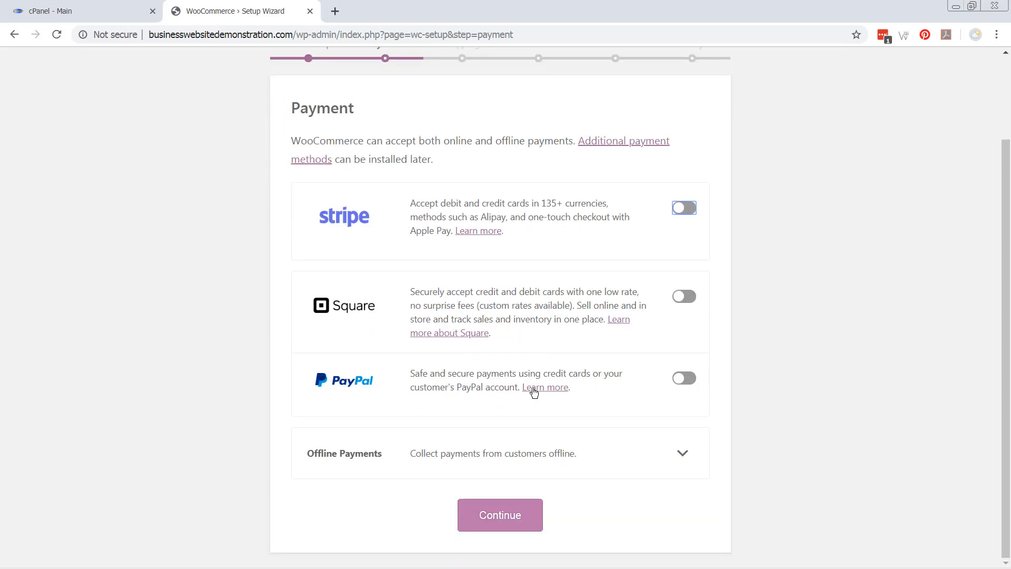
pyautogui.click(680, 383)
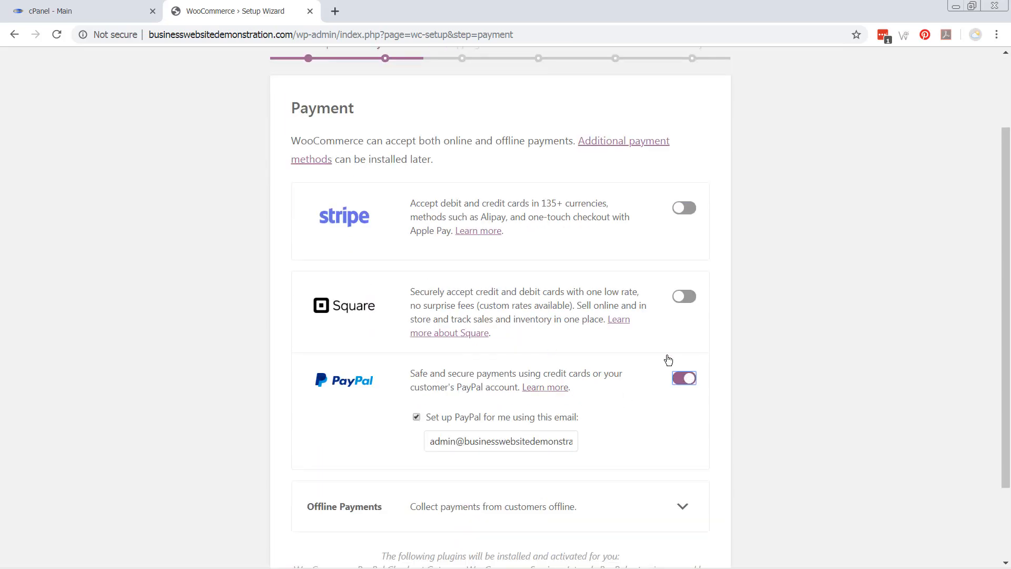
pyautogui.click(456, 442)
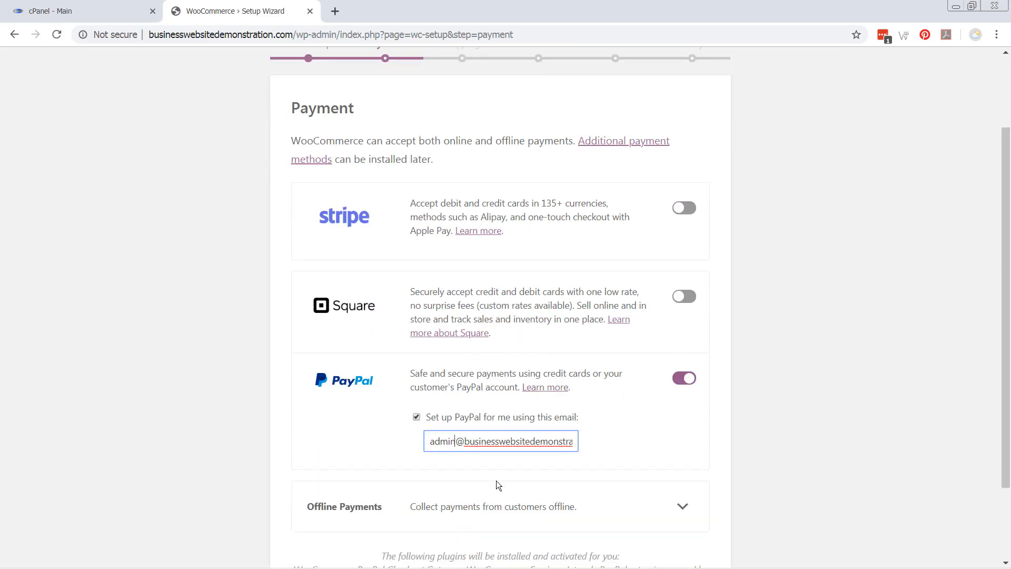
pyautogui.hotkey('ctrl', 'a')
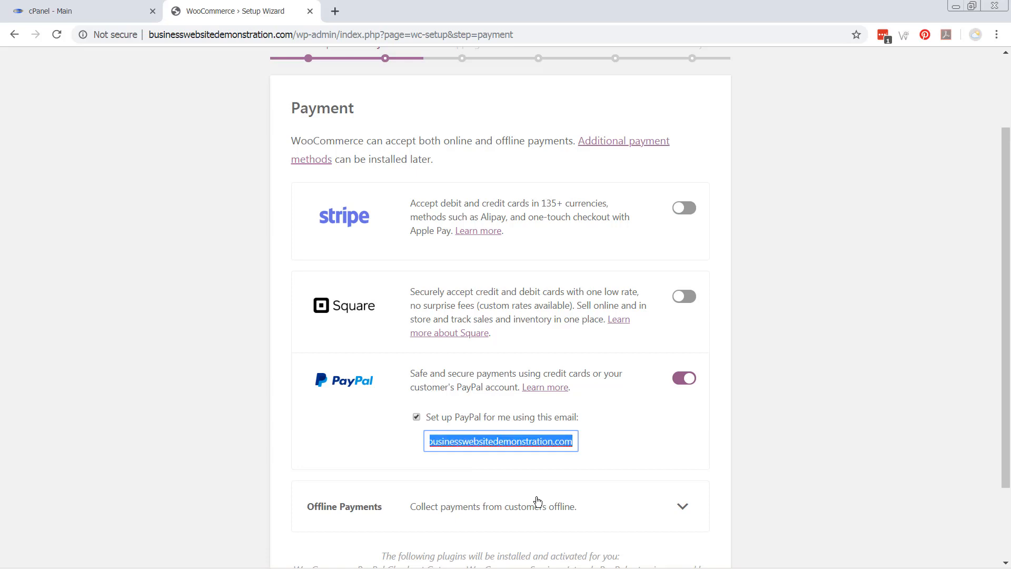
pyautogui.press('BackSpace')
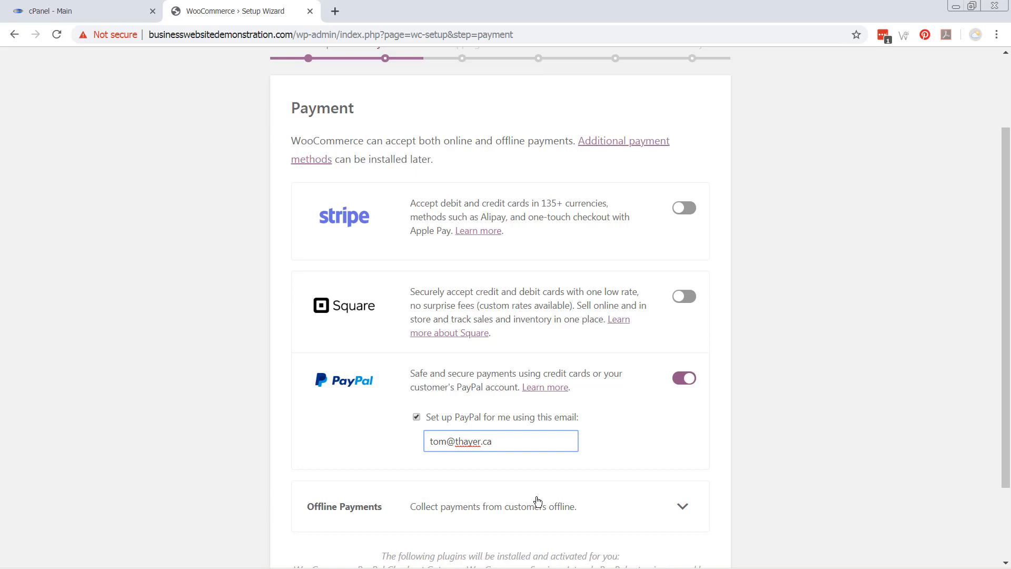
pyautogui.scroll(-2, 440, 386)
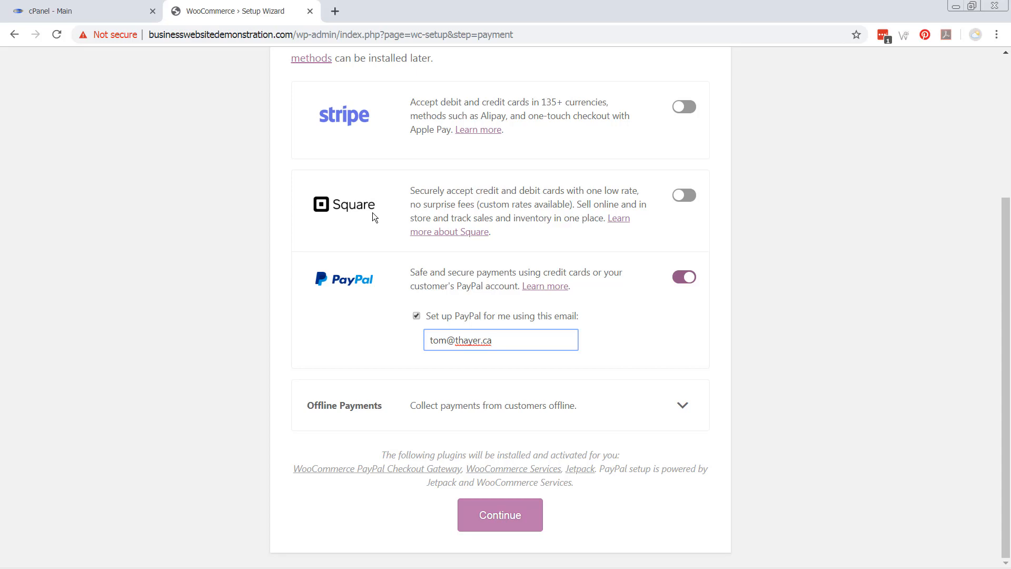
# Under Offline Payments, enable Check payments and Cash on delivery, then continue to Shipping
pyautogui.click(684, 407)
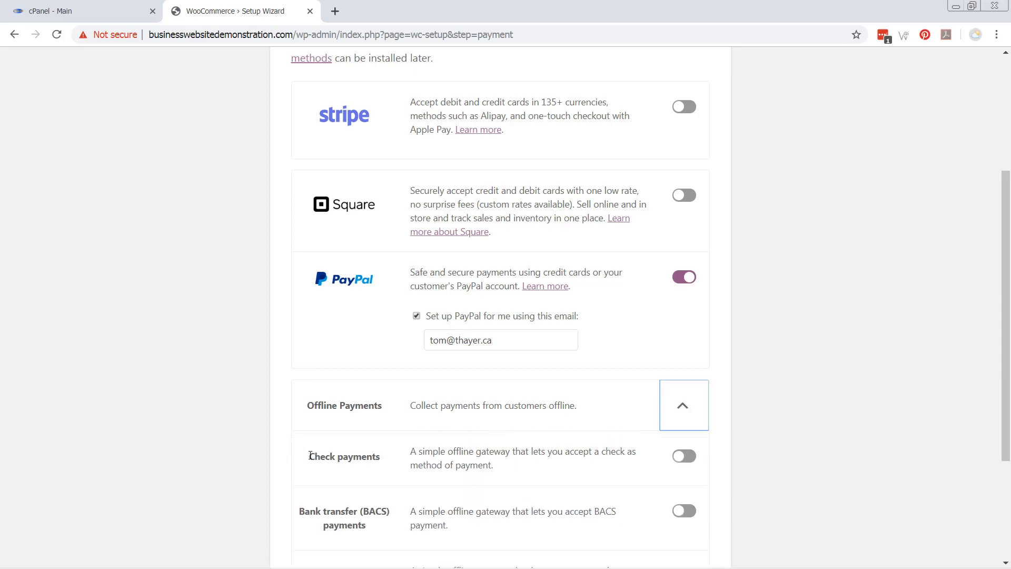
pyautogui.scroll(-3, 290, 450)
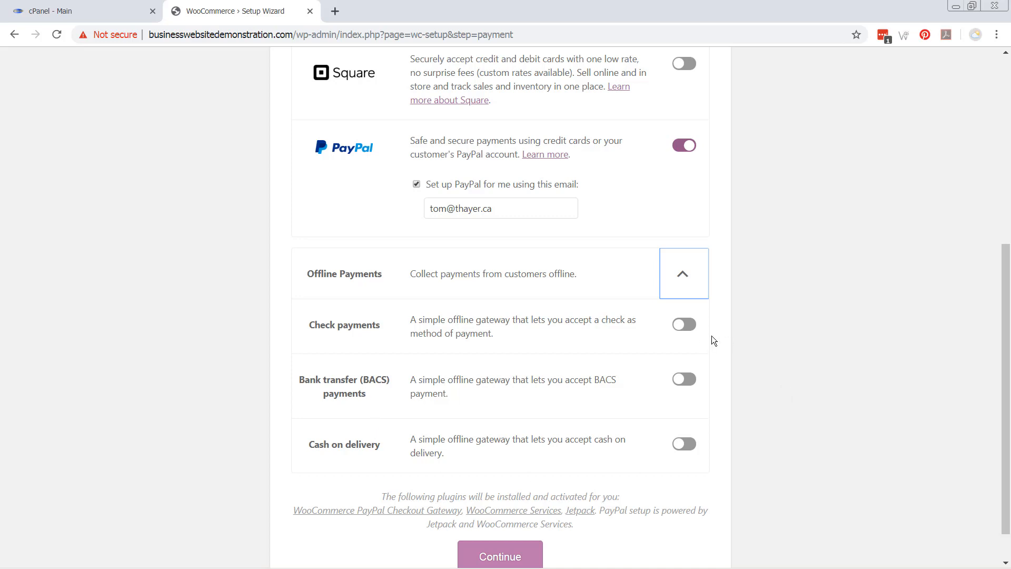
pyautogui.click(688, 324)
pyautogui.click(686, 445)
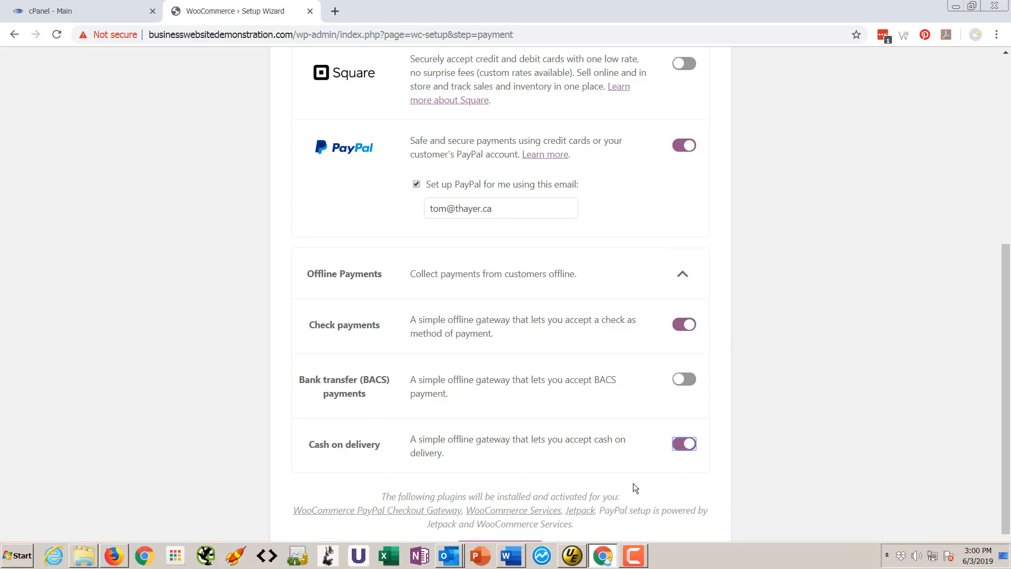
pyautogui.scroll(-1, 621, 453)
pyautogui.click(497, 518)
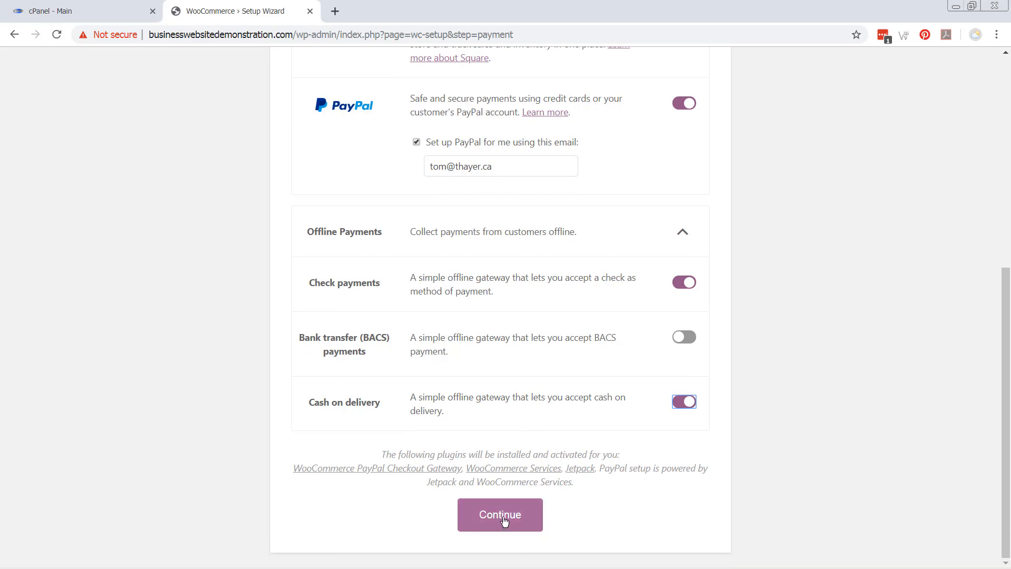
pyautogui.click(504, 520)
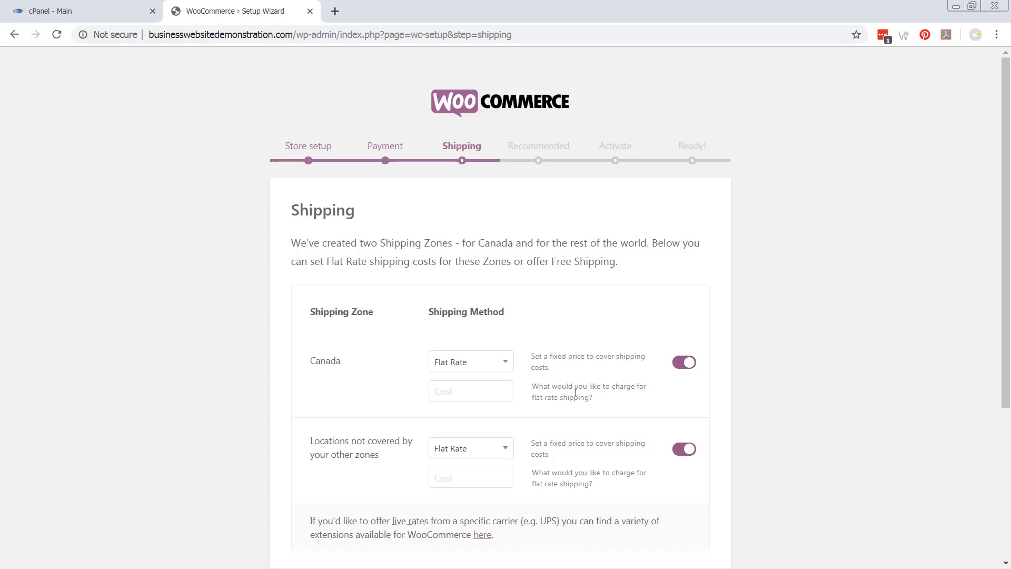
# Set flat-rate shipping to 9.99 for Canada and 29.99 elsewhere, untick home label printing, and continue
pyautogui.scroll(-1, 559, 403)
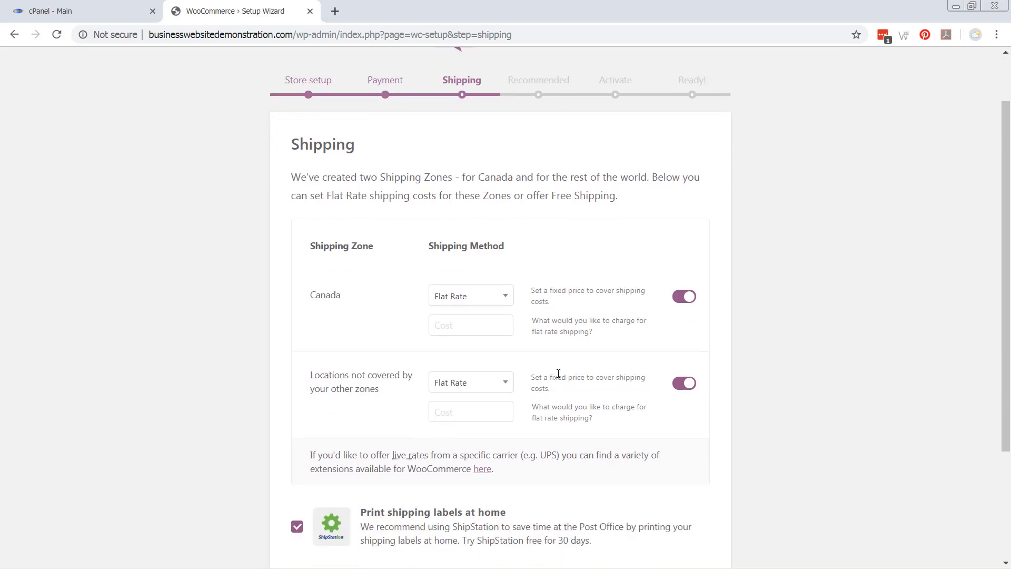
pyautogui.click(472, 326)
pyautogui.write('.99')
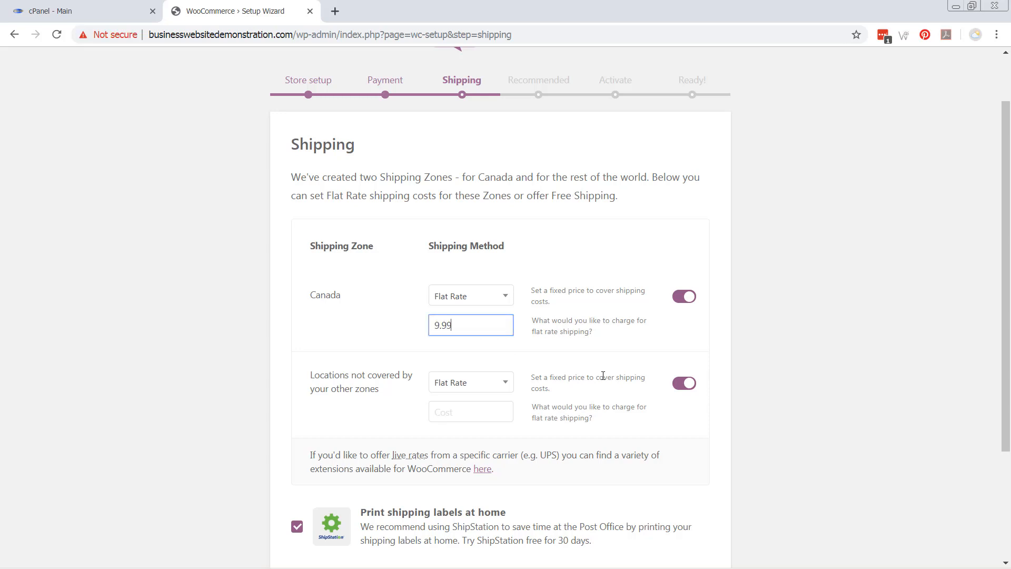
pyautogui.click(463, 413)
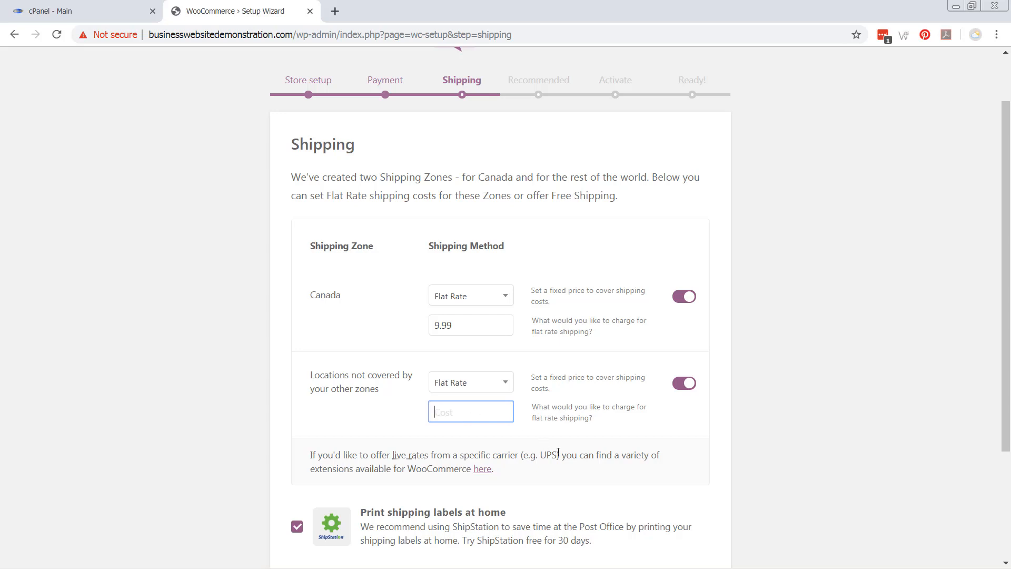
pyautogui.write('29.99')
pyautogui.scroll(-2, 571, 443)
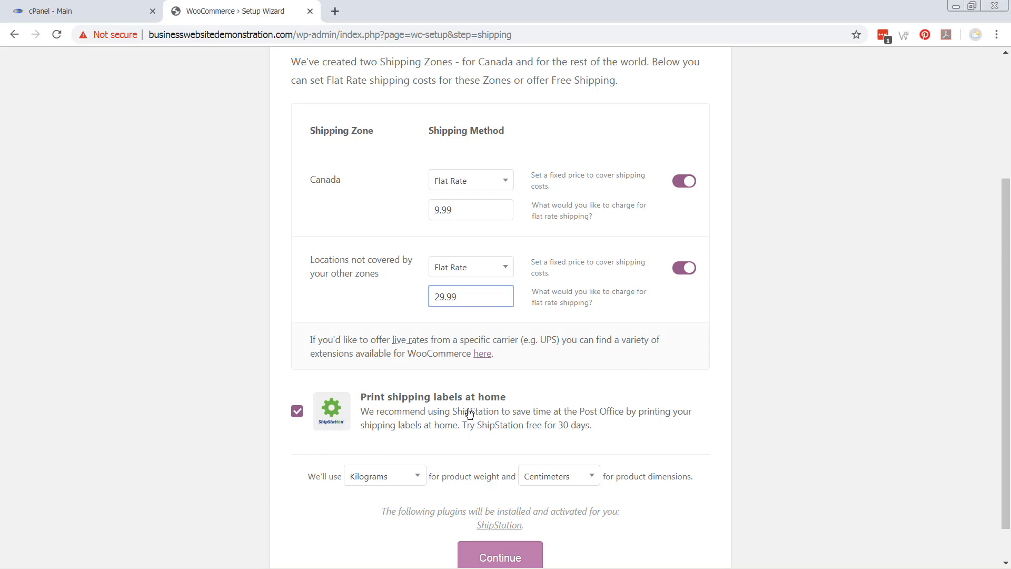
pyautogui.click(293, 413)
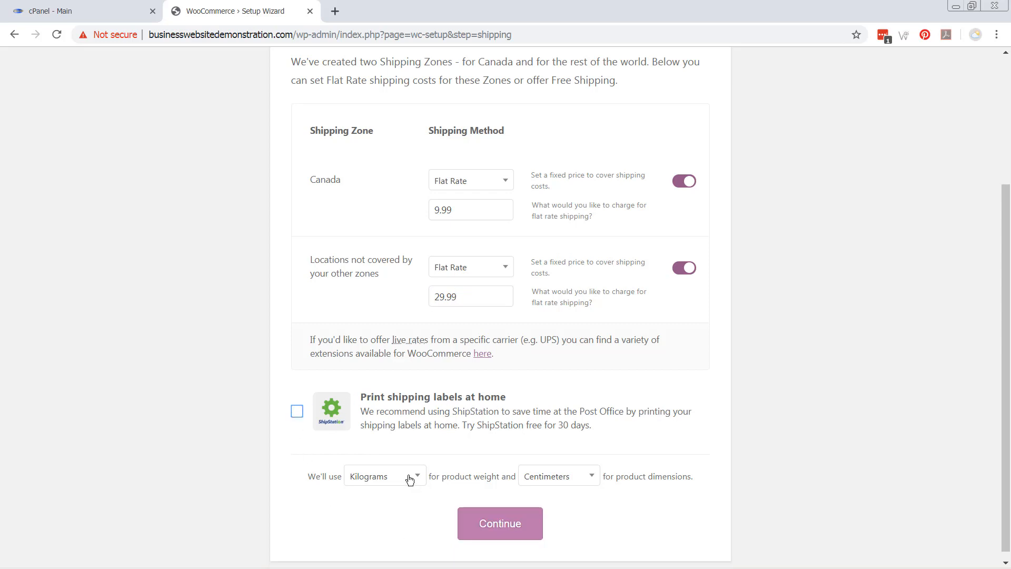
pyautogui.click(502, 525)
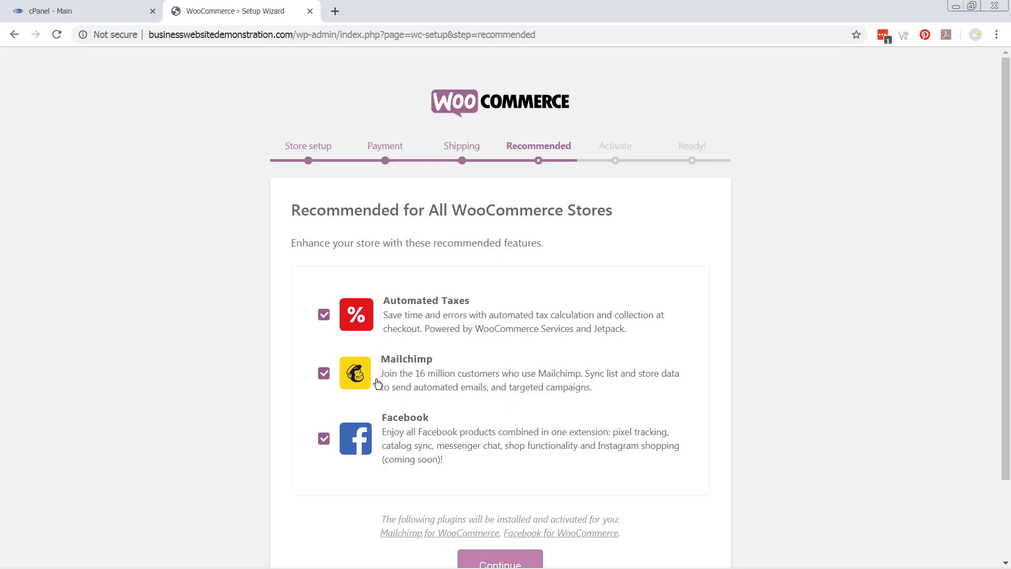
pyautogui.scroll(-1, 377, 383)
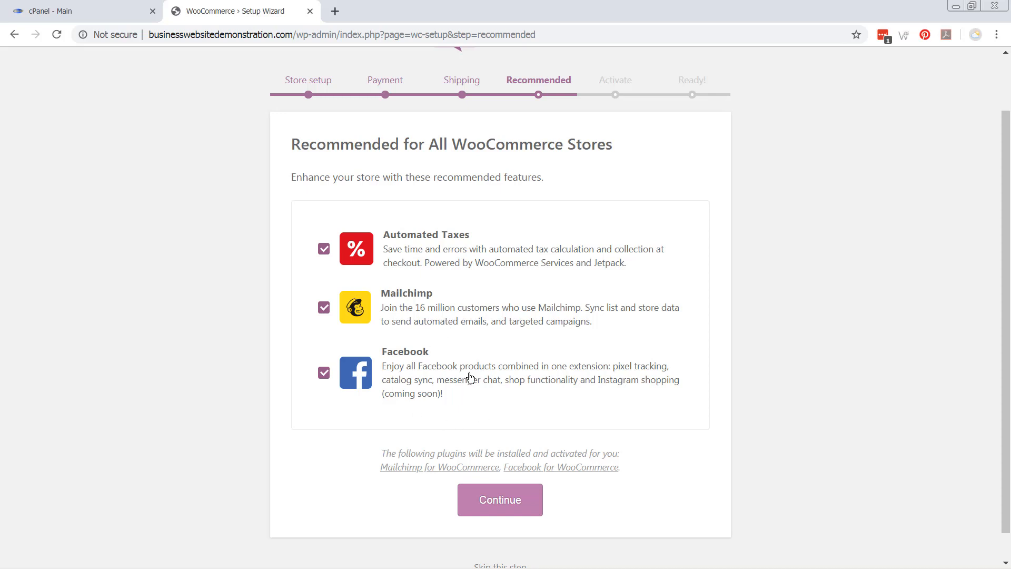
# Accept the Recommended extensions as they are and skip the Jetpack connection step
pyautogui.click(496, 506)
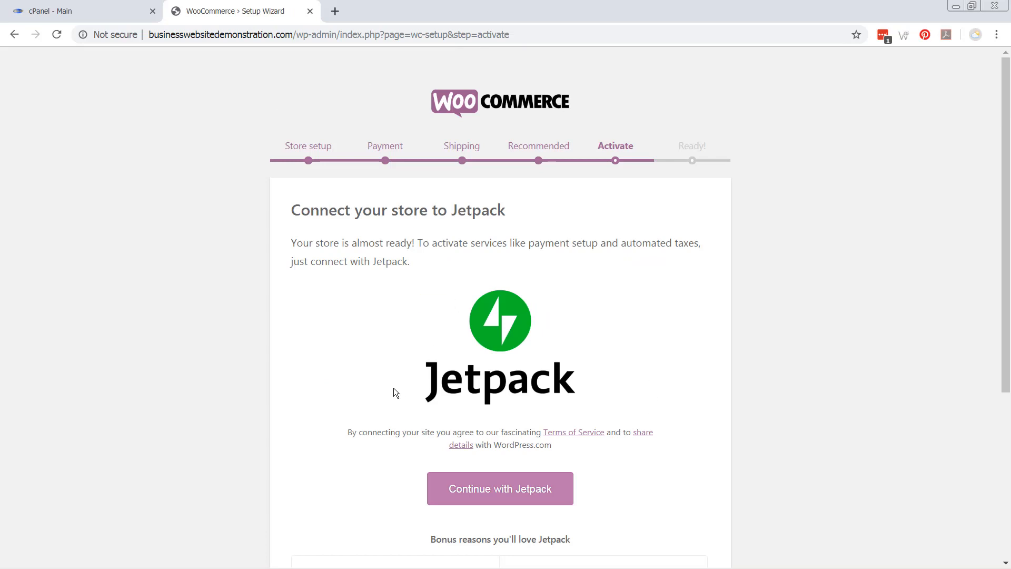
pyautogui.scroll(-5, 363, 398)
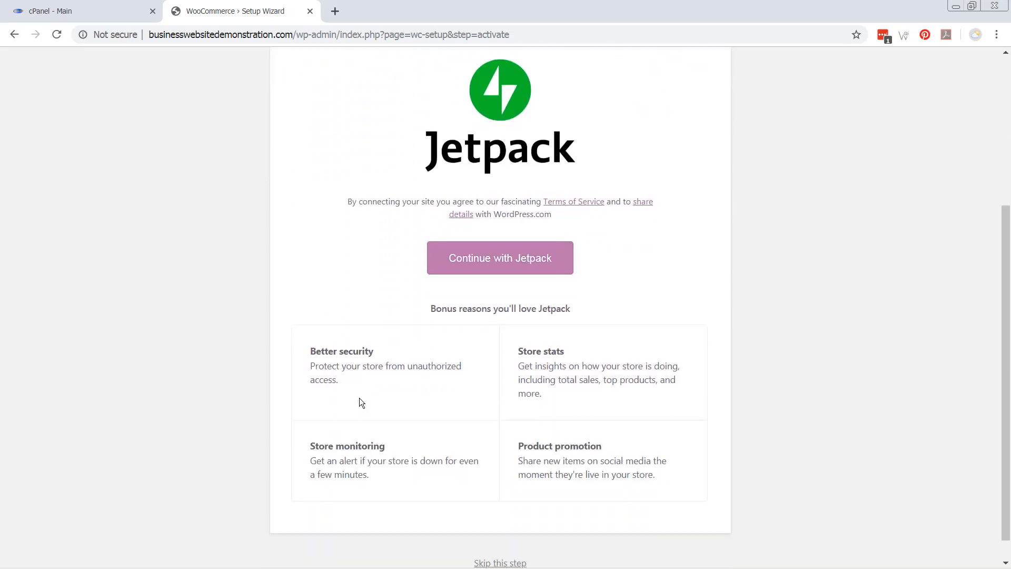
pyautogui.scroll(4, 361, 403)
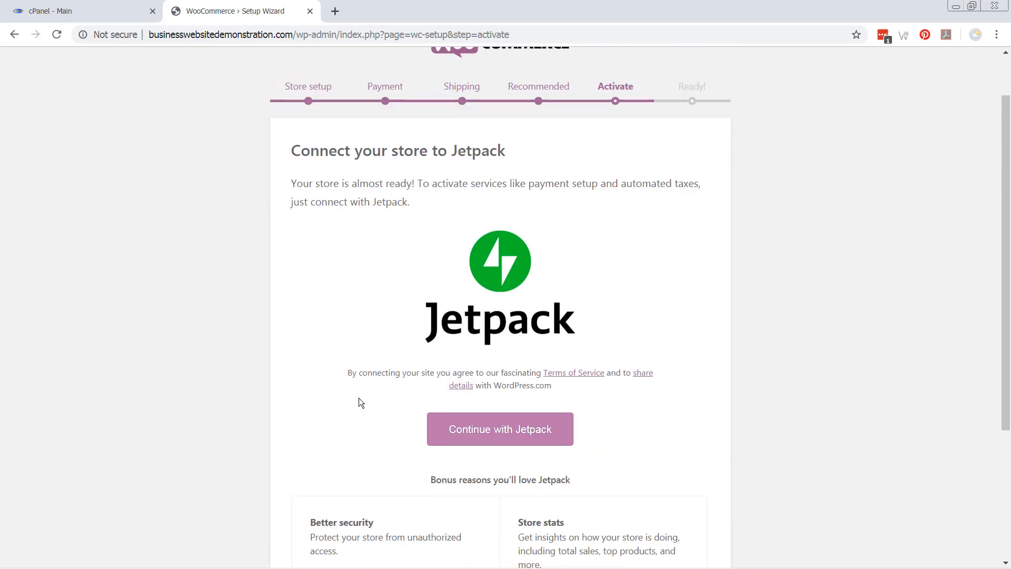
pyautogui.scroll(1, 359, 399)
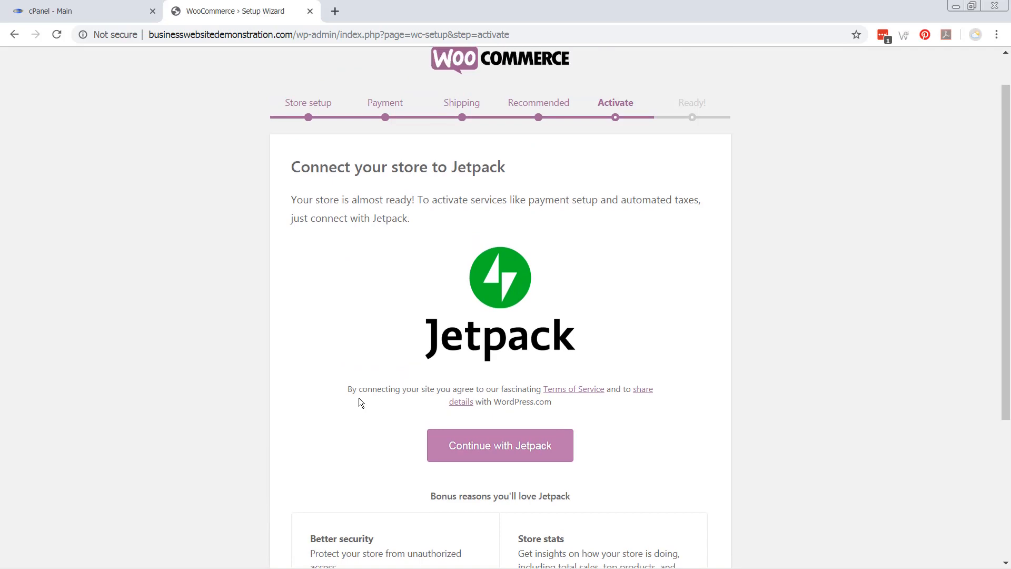
pyautogui.scroll(-4, 358, 399)
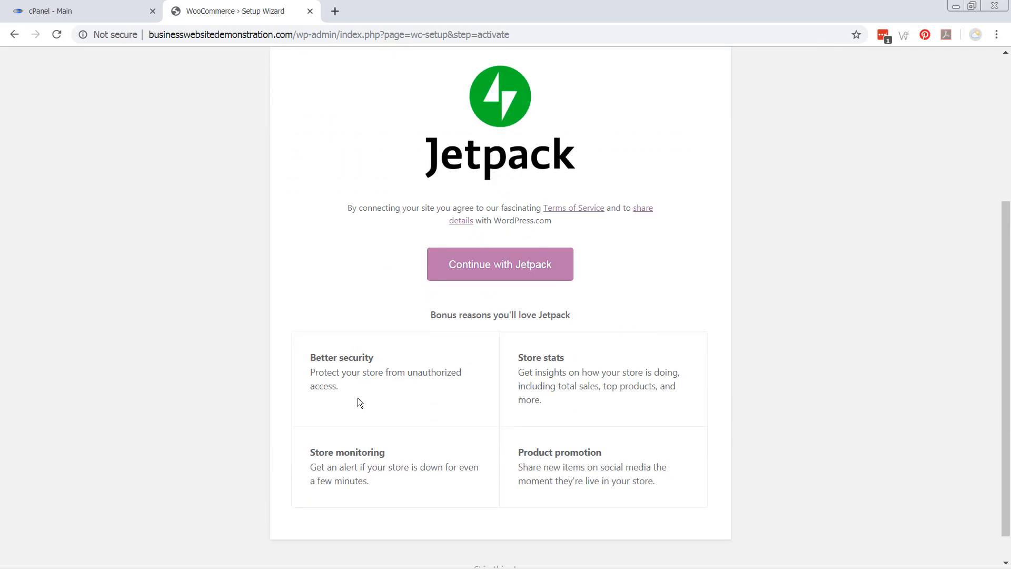
pyautogui.scroll(-1, 358, 403)
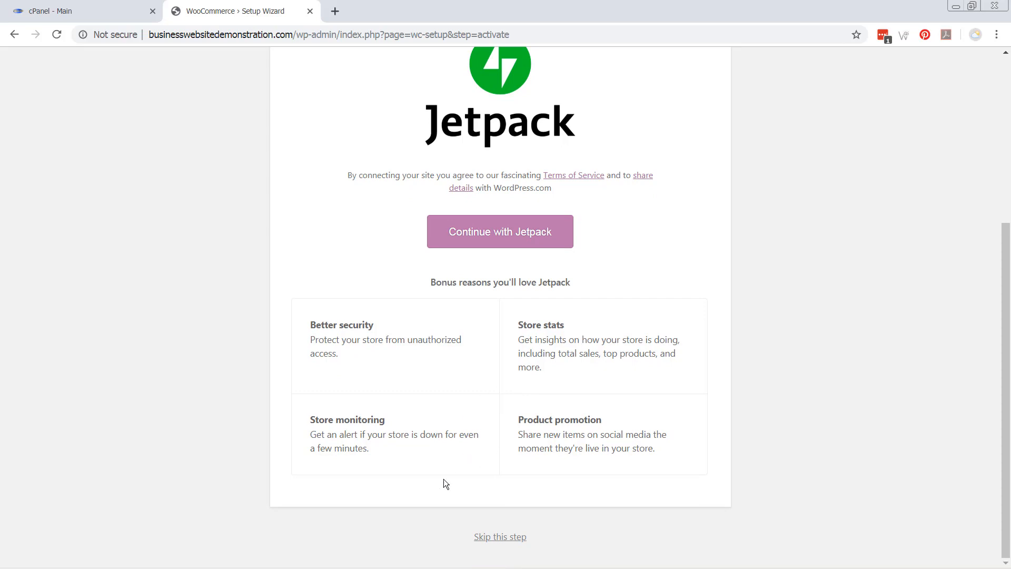
pyautogui.click(501, 537)
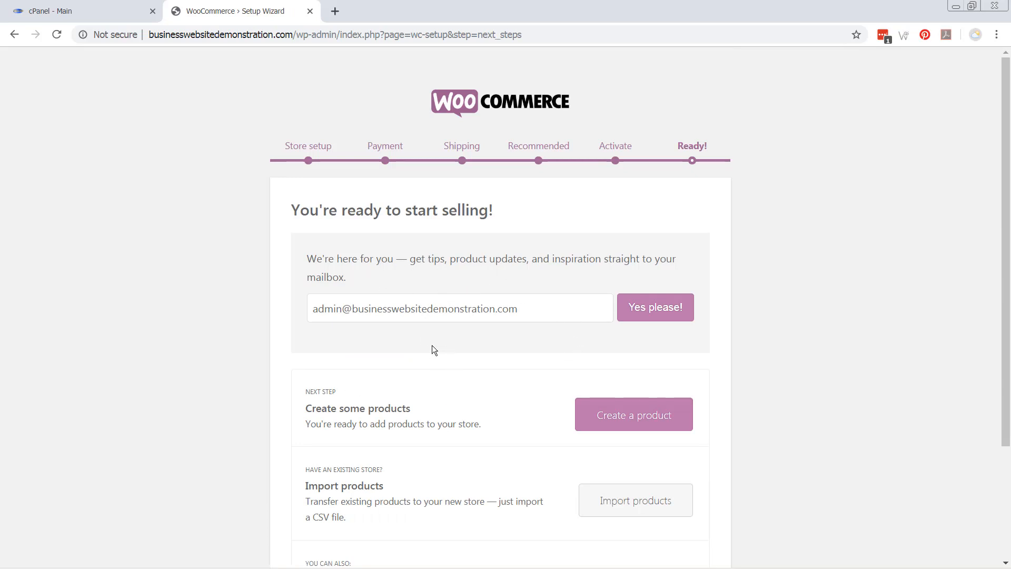
# Look over the Ready! page and choose Create a product
pyautogui.scroll(-3, 420, 361)
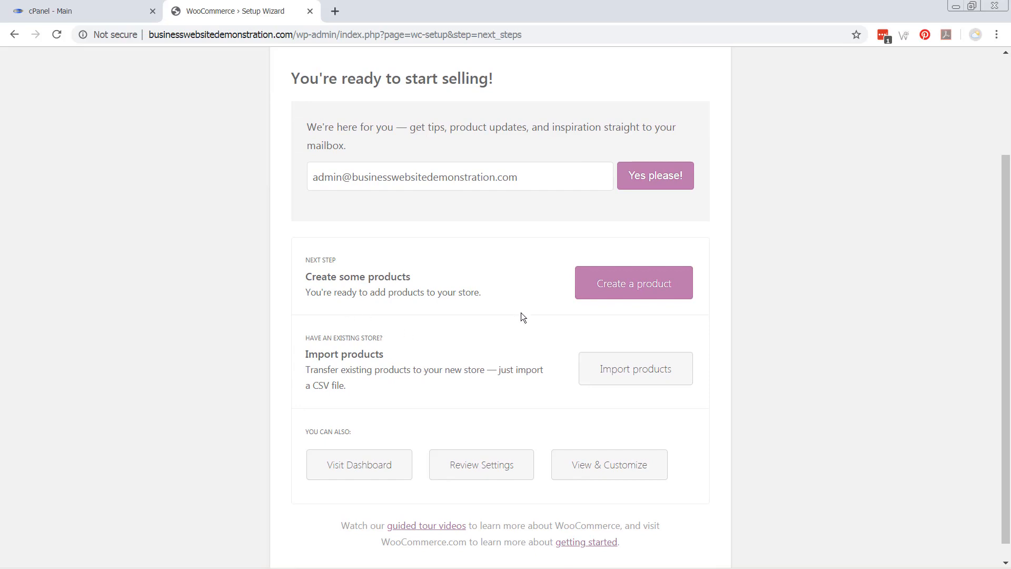
pyautogui.scroll(-1, 470, 349)
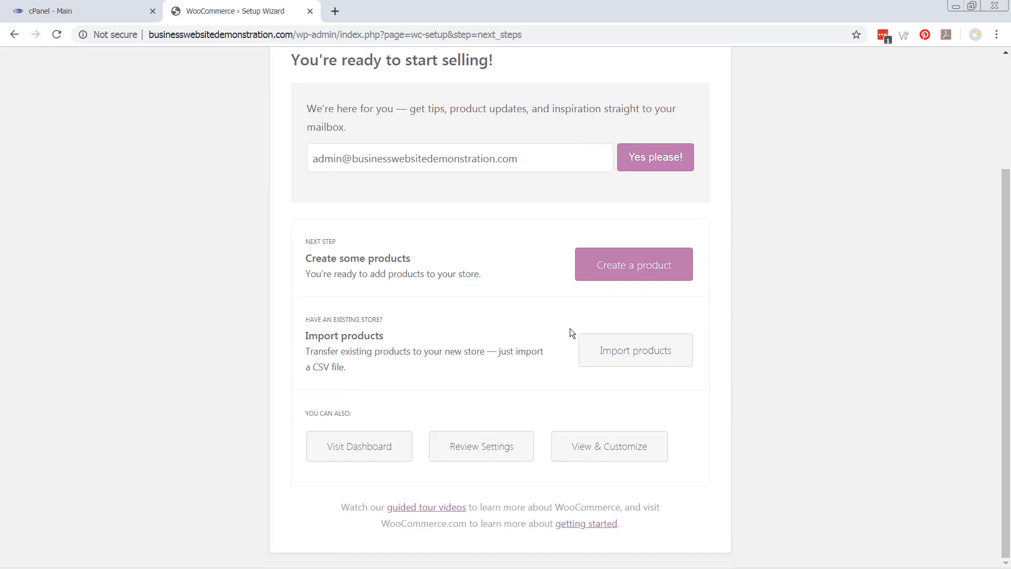
pyautogui.scroll(3, 495, 349)
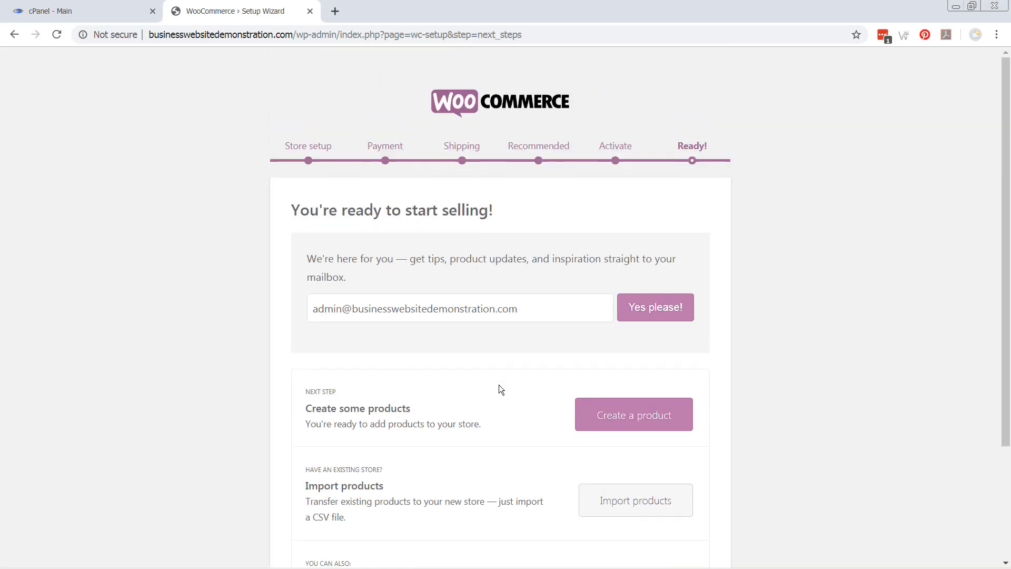
pyautogui.scroll(-3, 501, 390)
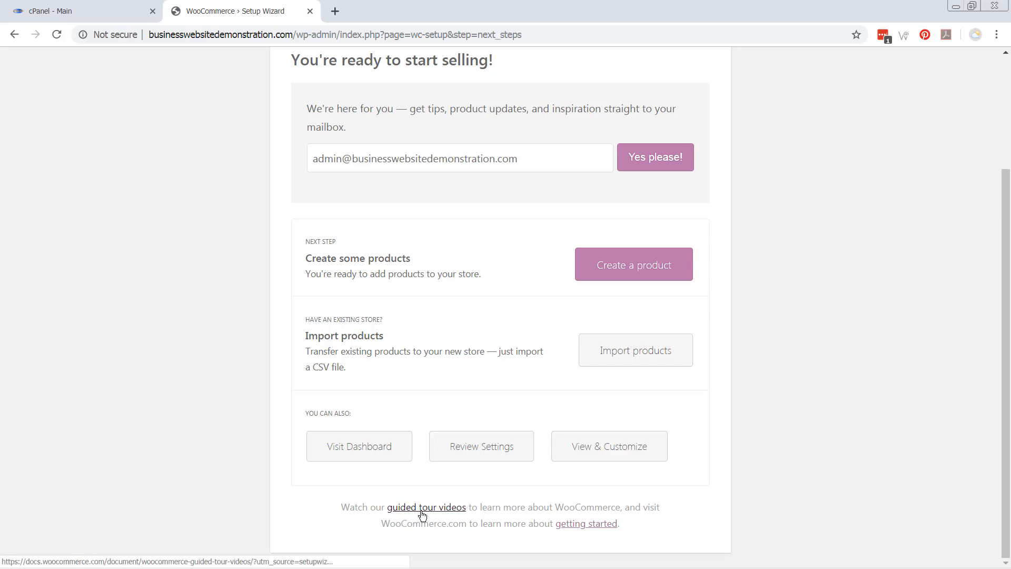
pyautogui.scroll(3, 478, 451)
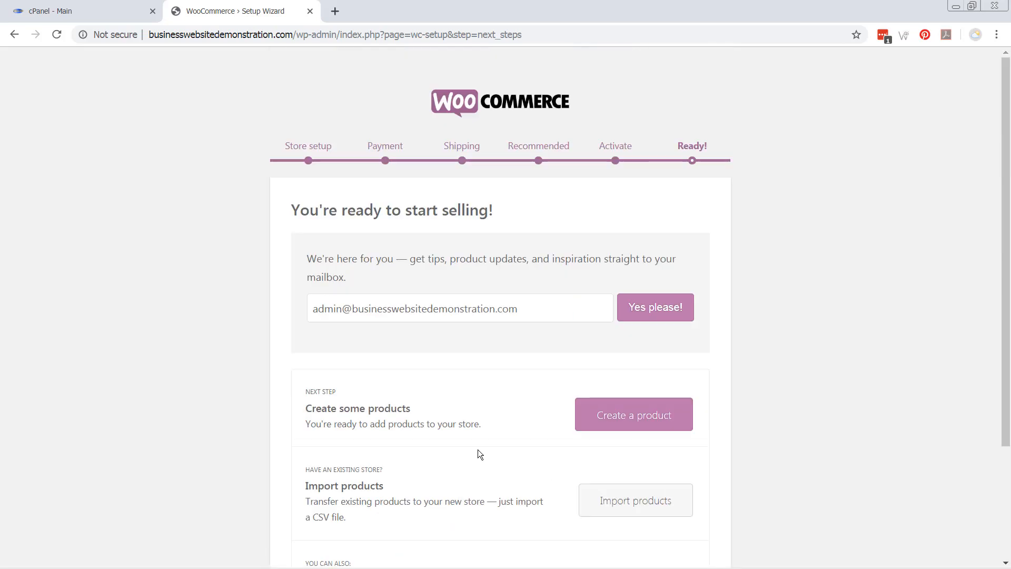
pyautogui.scroll(-3, 478, 450)
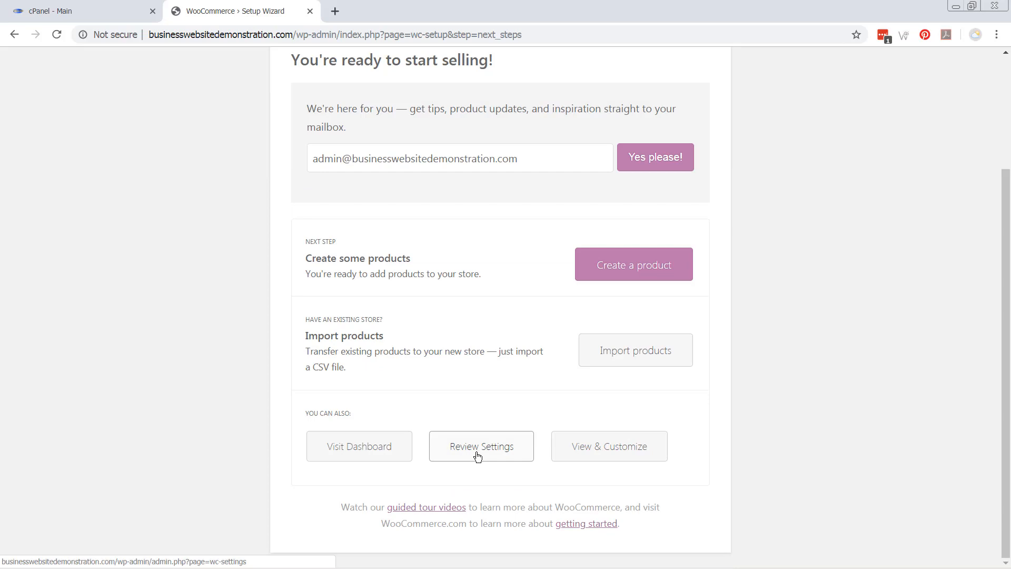
pyautogui.scroll(3, 475, 455)
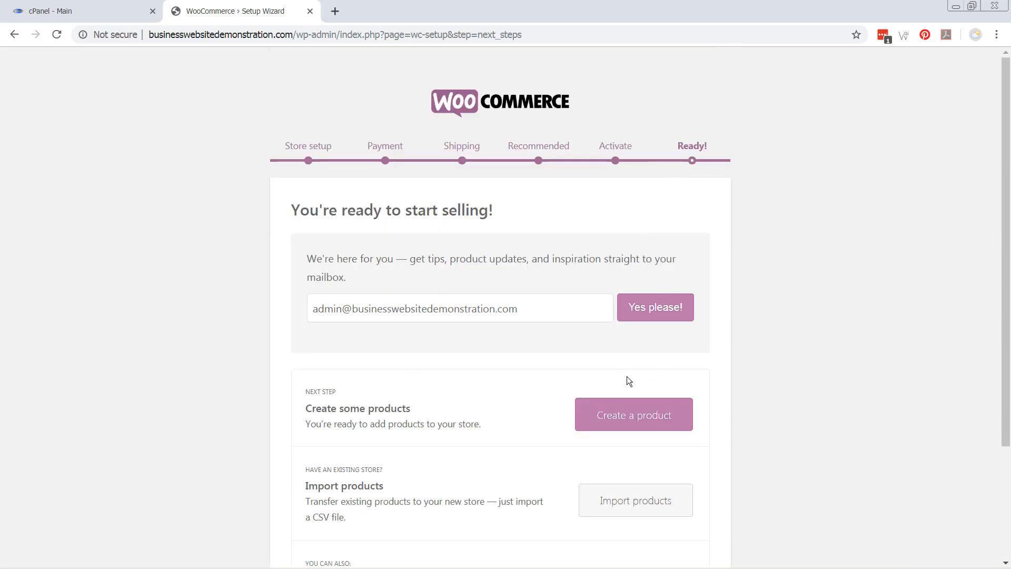
pyautogui.click(646, 424)
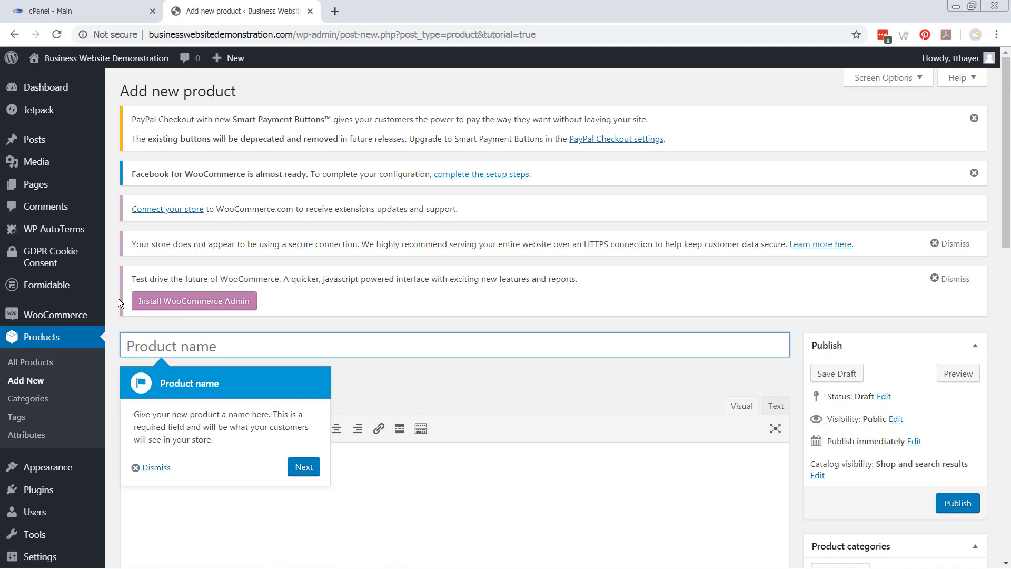
# Go to Plugins > Add New from the admin sidebar
pyautogui.moveTo(28, 497)
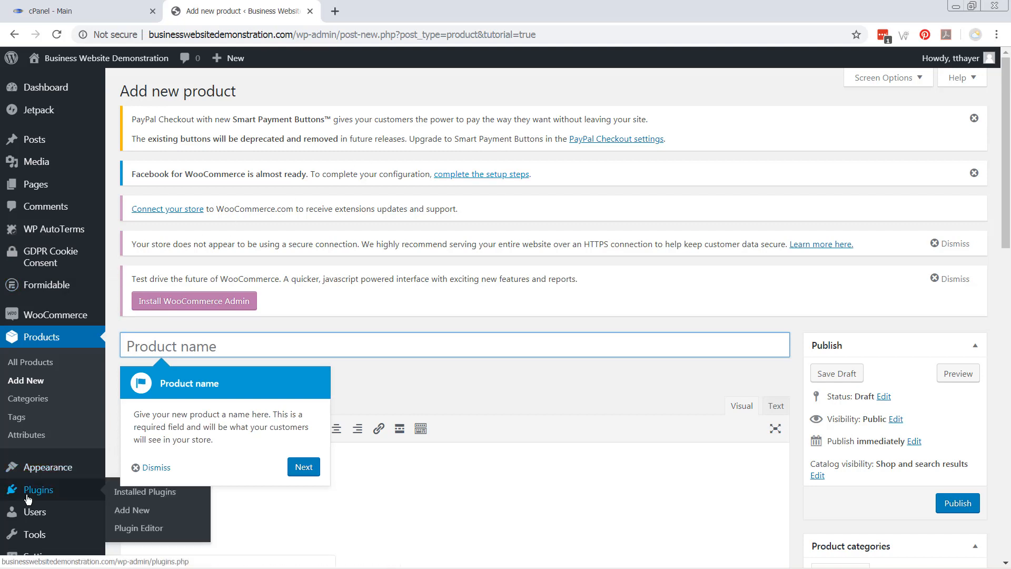
pyautogui.click(128, 513)
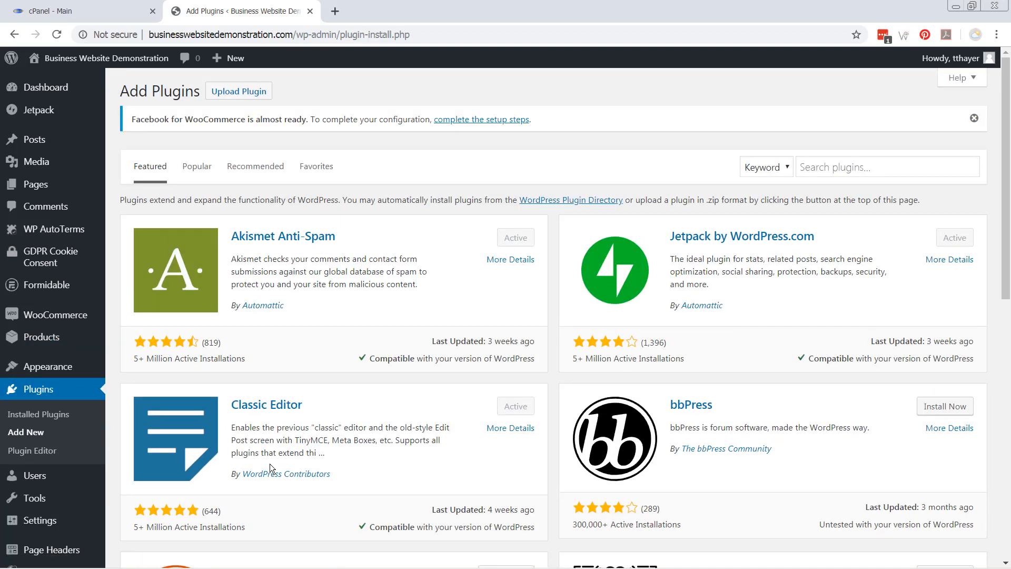
# Search plugins for 'ultimate shortcodes', then install and activate Shortcodes Ultimate
pyautogui.click(861, 169)
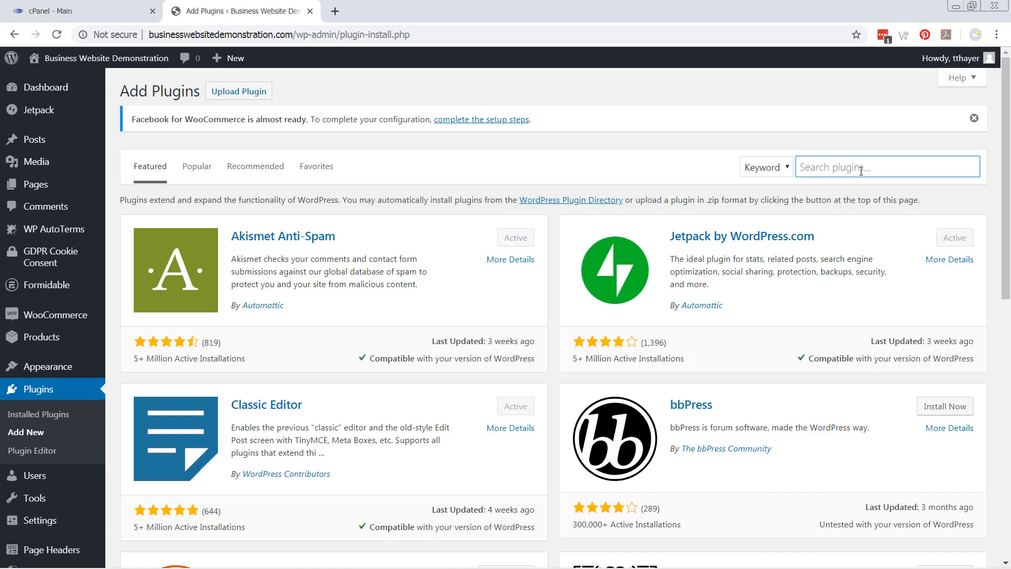
pyautogui.write('ultimate shortcodes')
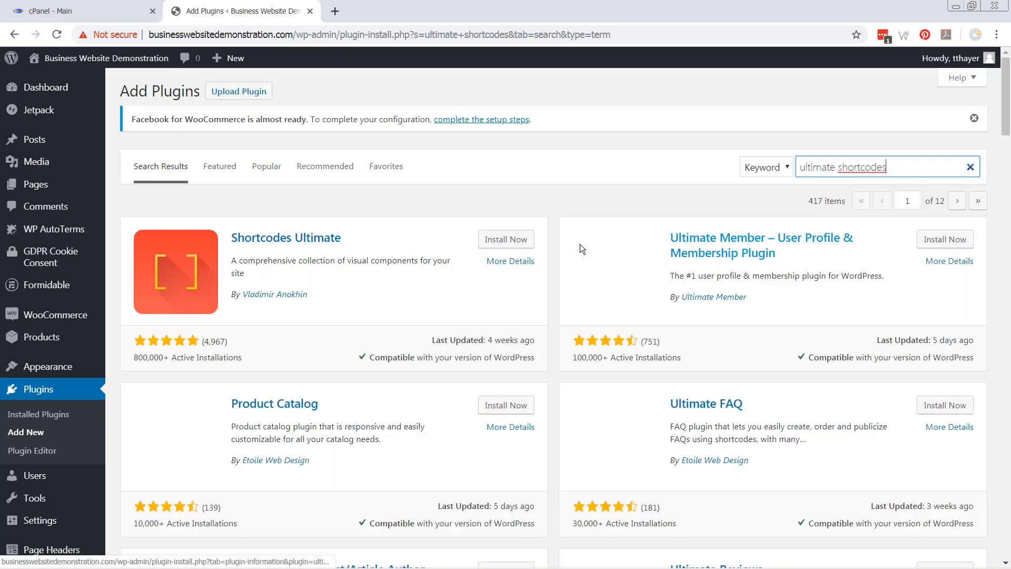
pyautogui.click(500, 241)
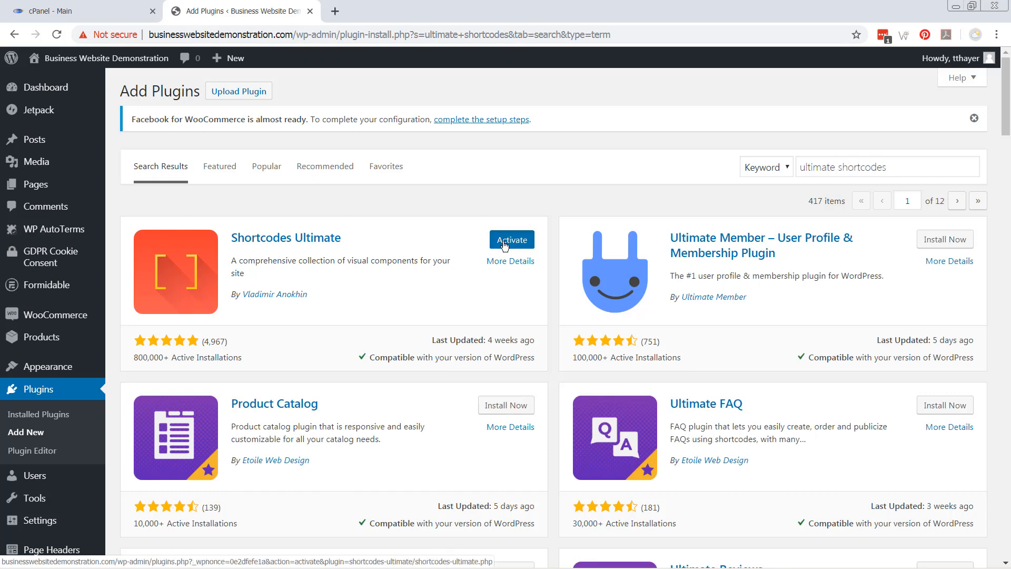
pyautogui.click(504, 242)
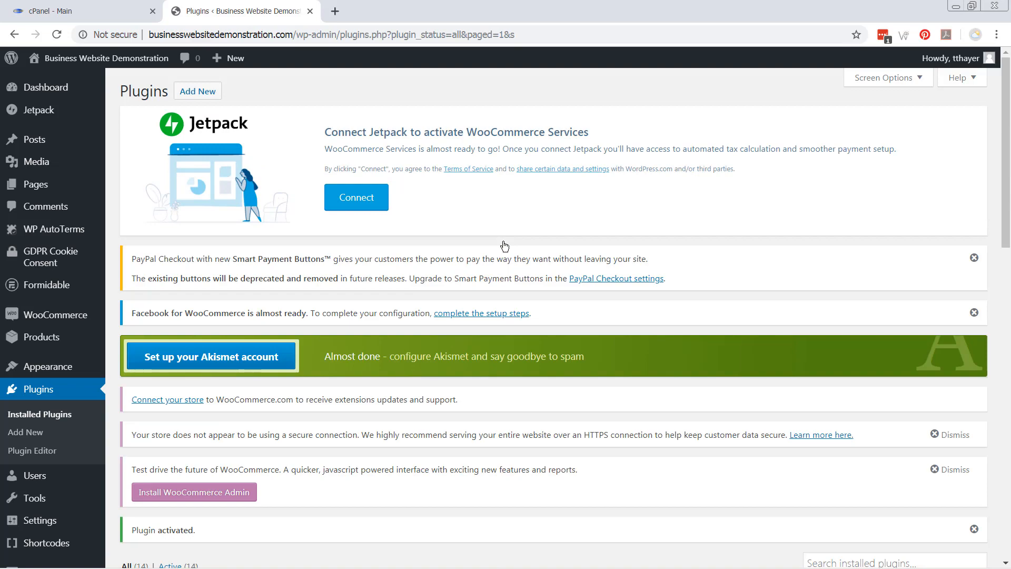
pyautogui.scroll(-14, 505, 228)
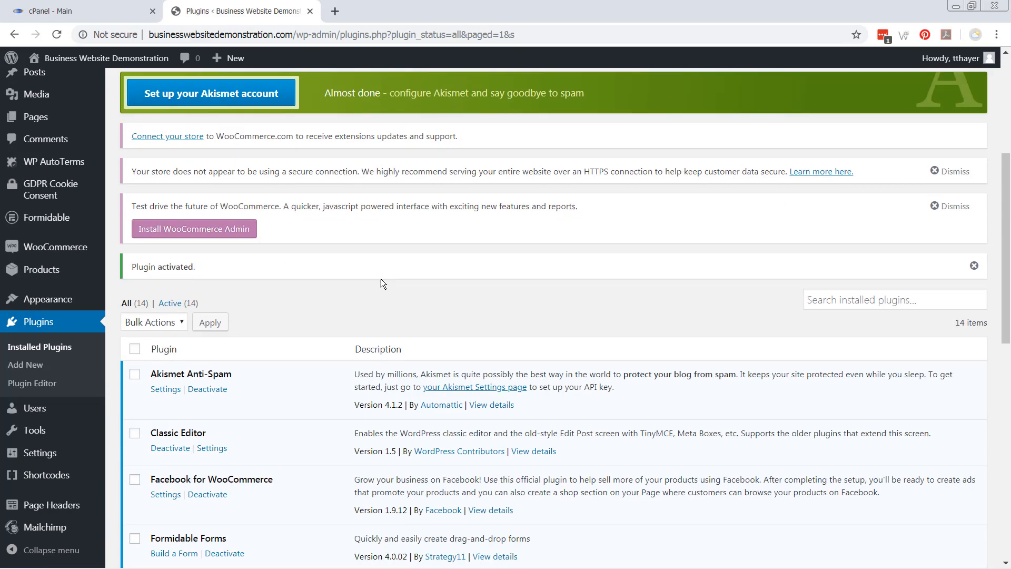
pyautogui.scroll(12, 289, 315)
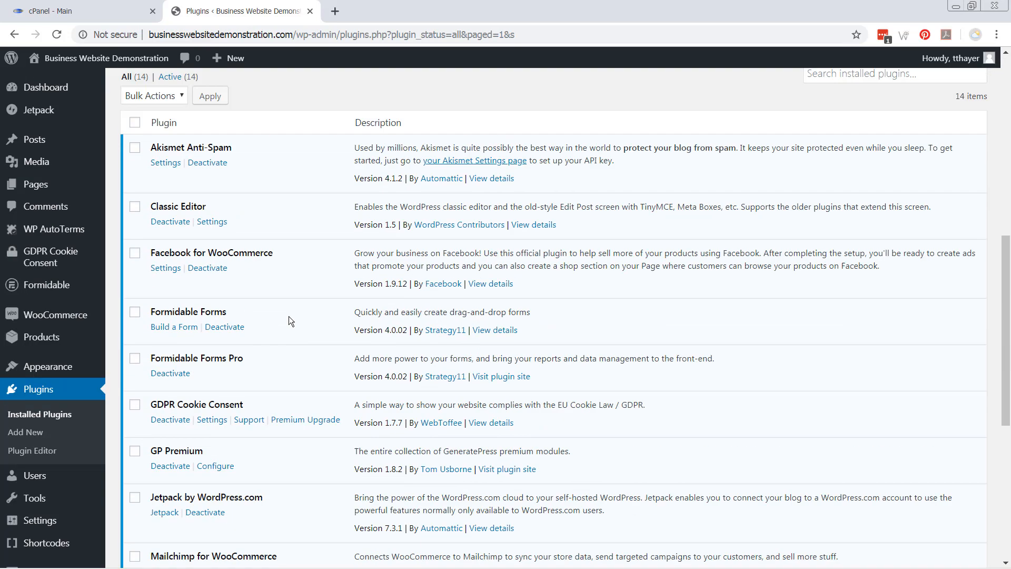
# Check that Shop, Cart, Checkout and My account appear in All Pages, then visit the live site
pyautogui.click(46, 190)
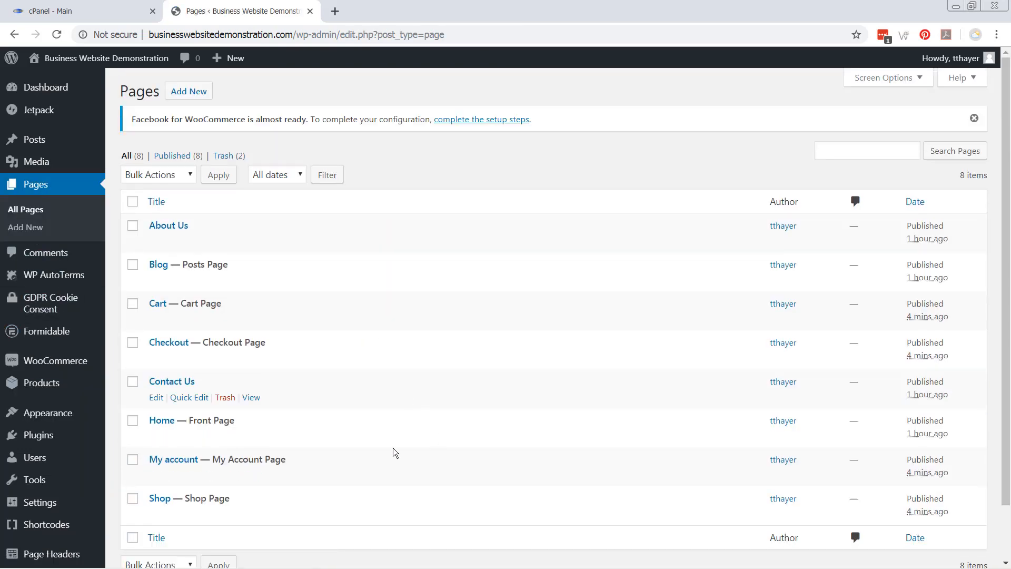
pyautogui.scroll(-3, 373, 424)
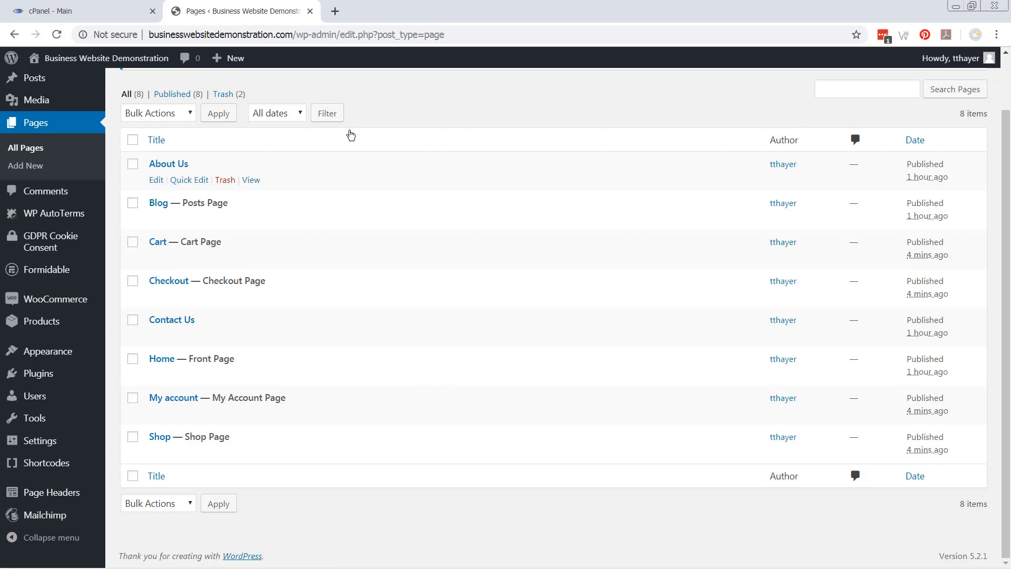
pyautogui.click(88, 60)
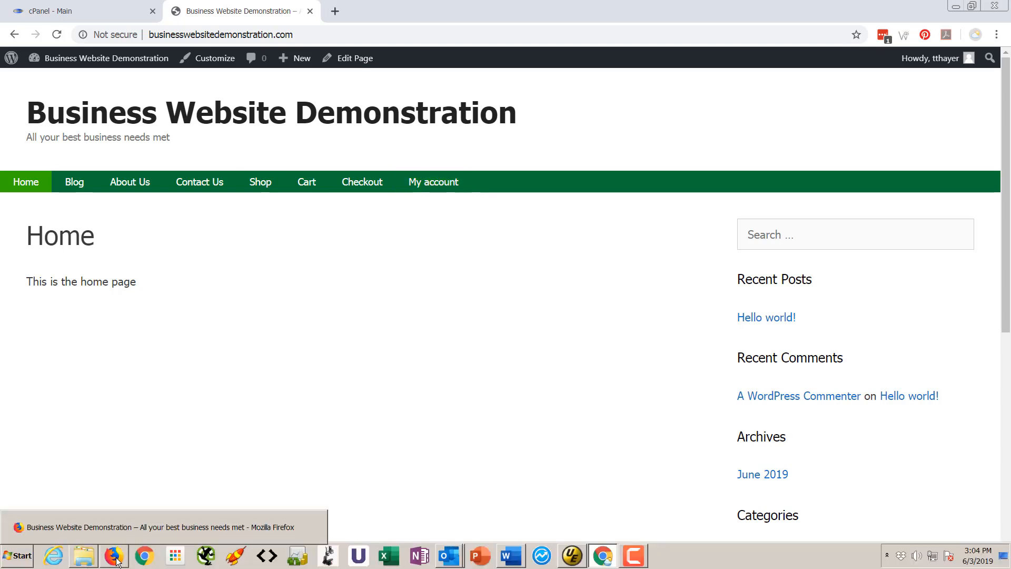
pyautogui.click(115, 557)
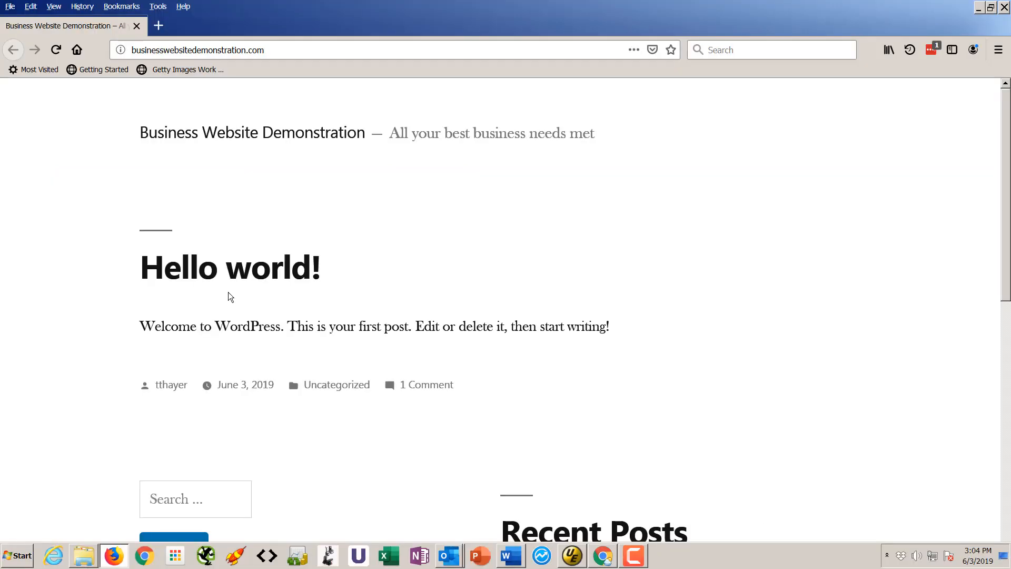
pyautogui.click(56, 49)
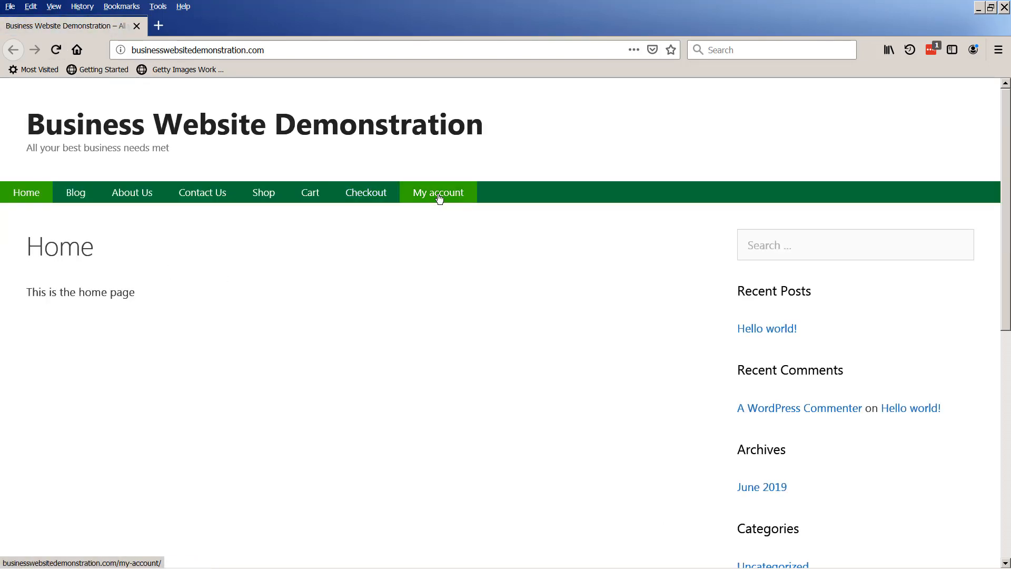
pyautogui.click(438, 193)
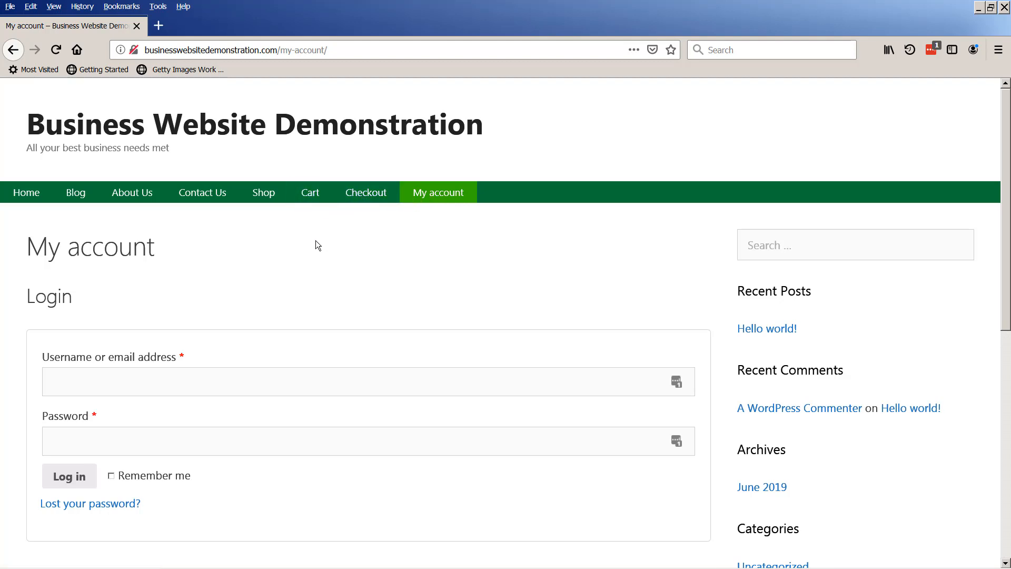
pyautogui.hotkey('alt', 'Tab')
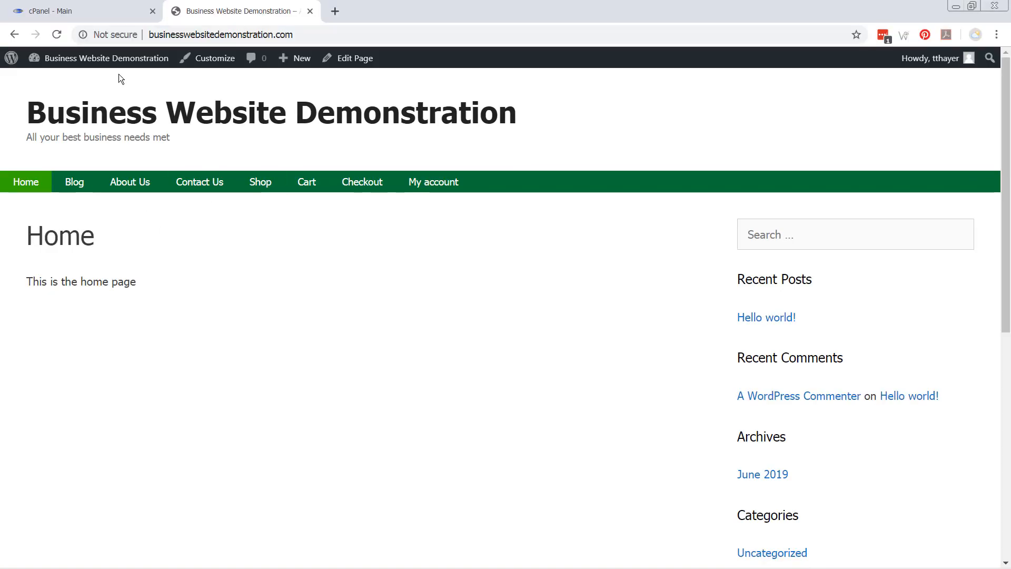
# Search the plugin directory for 'nav menu roles', then install and activate Nav Menu Roles
pyautogui.click(62, 62)
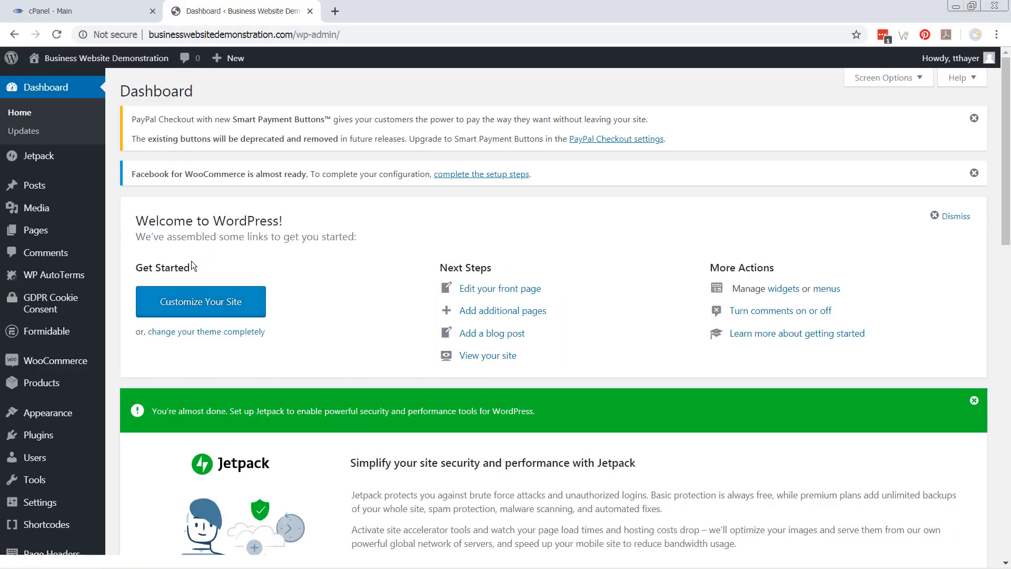
pyautogui.moveTo(63, 438)
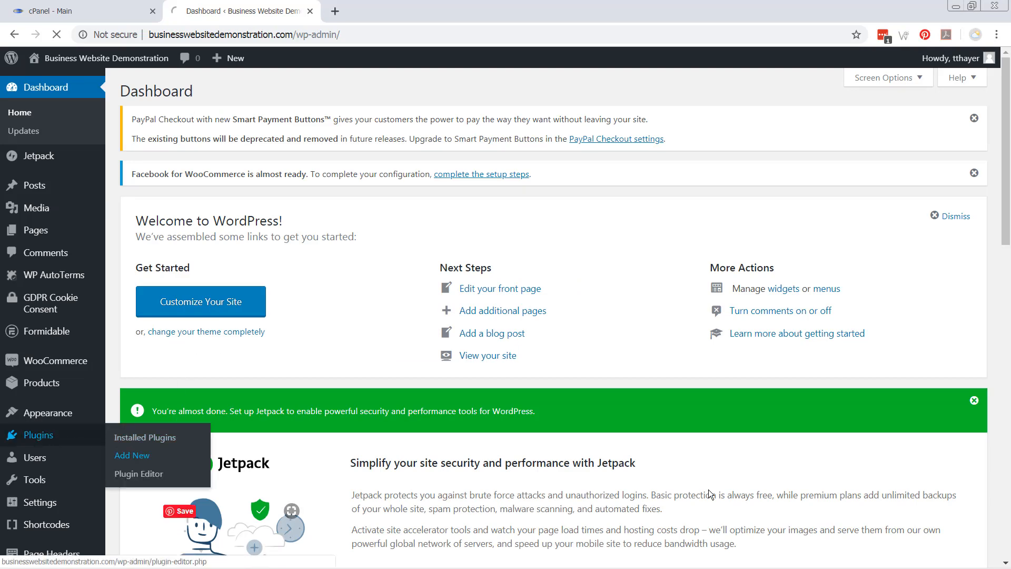
pyautogui.click(142, 462)
pyautogui.click(839, 165)
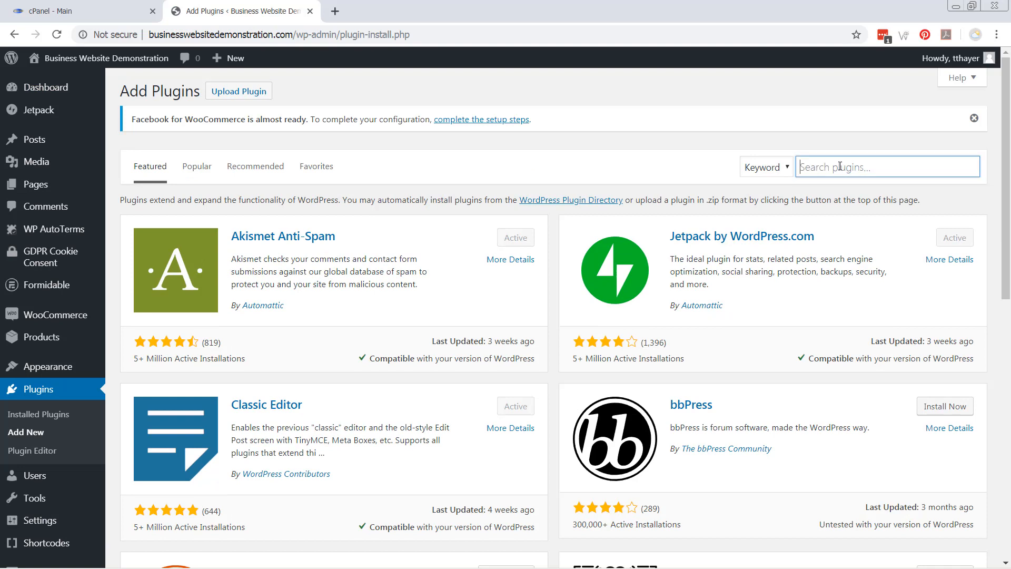
pyautogui.write('nav menu roles')
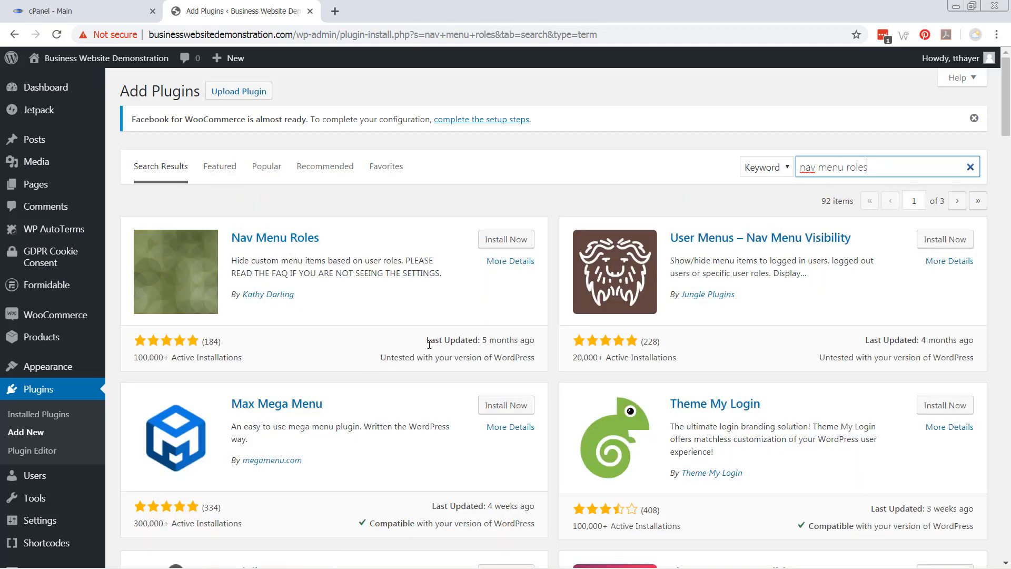
pyautogui.click(506, 240)
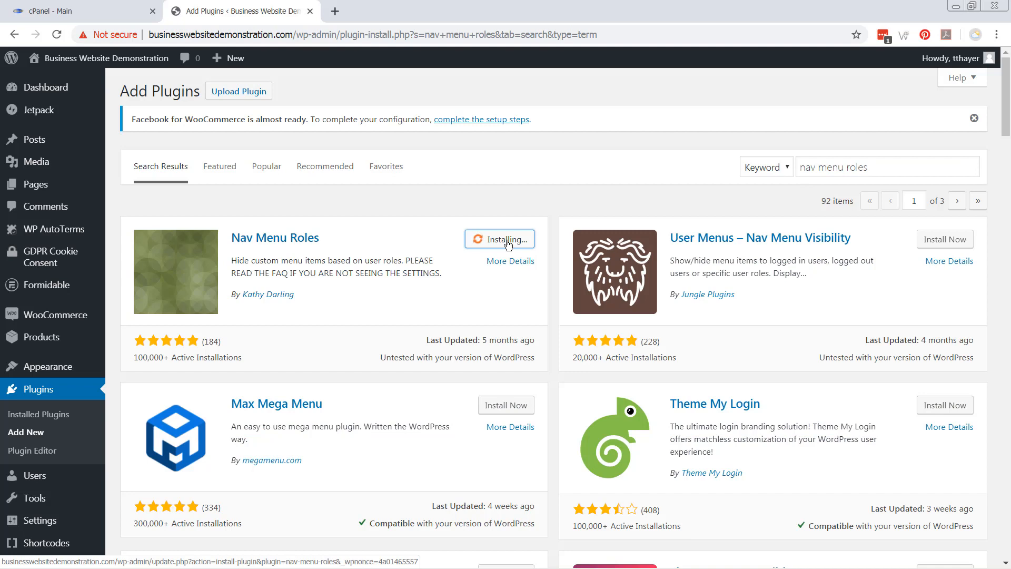
pyautogui.click(508, 240)
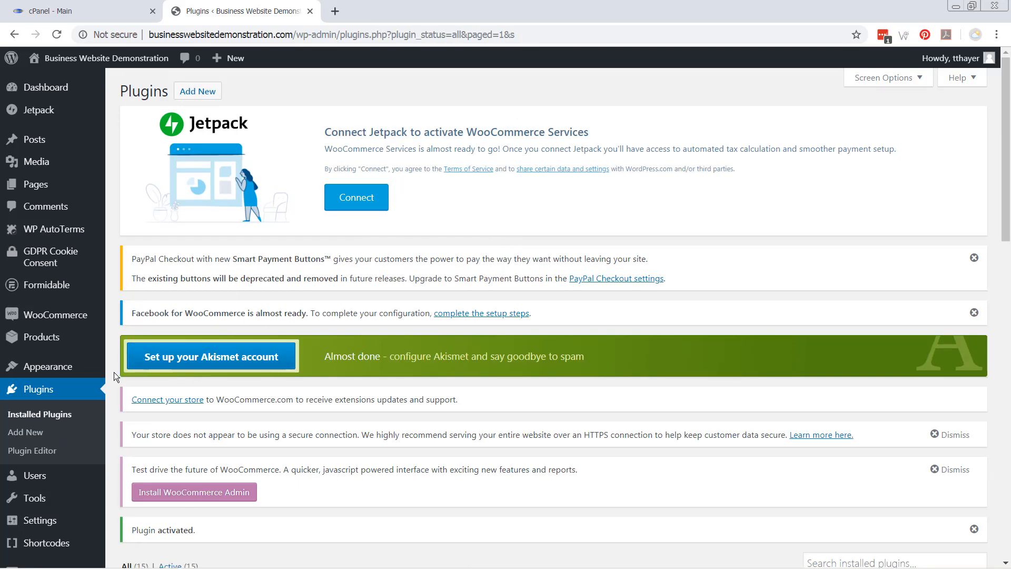
# Review the 15 active plugins in the Installed Plugins list, then go to the live site's home page
pyautogui.scroll(-3, 114, 372)
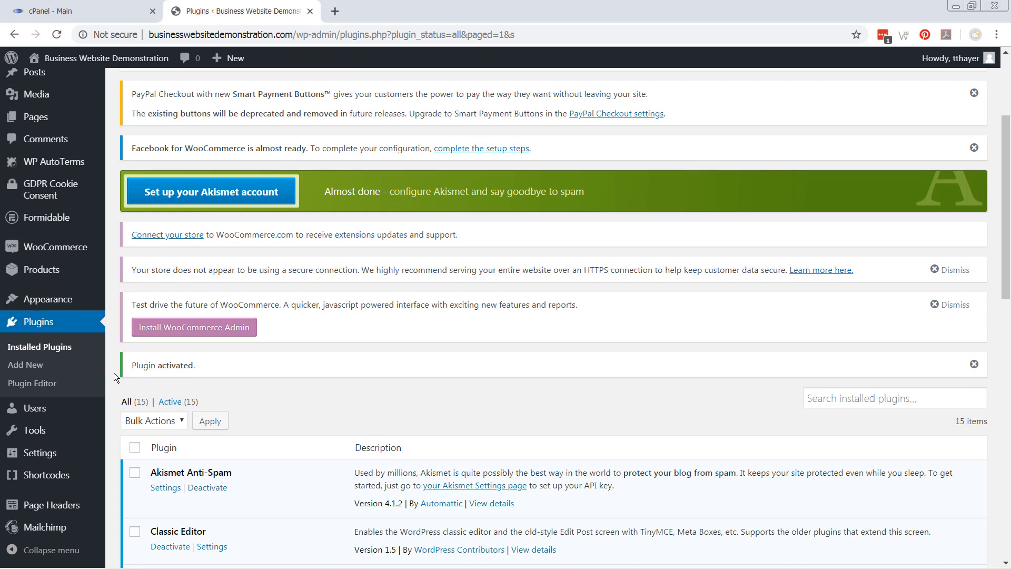
pyautogui.scroll(-3, 114, 372)
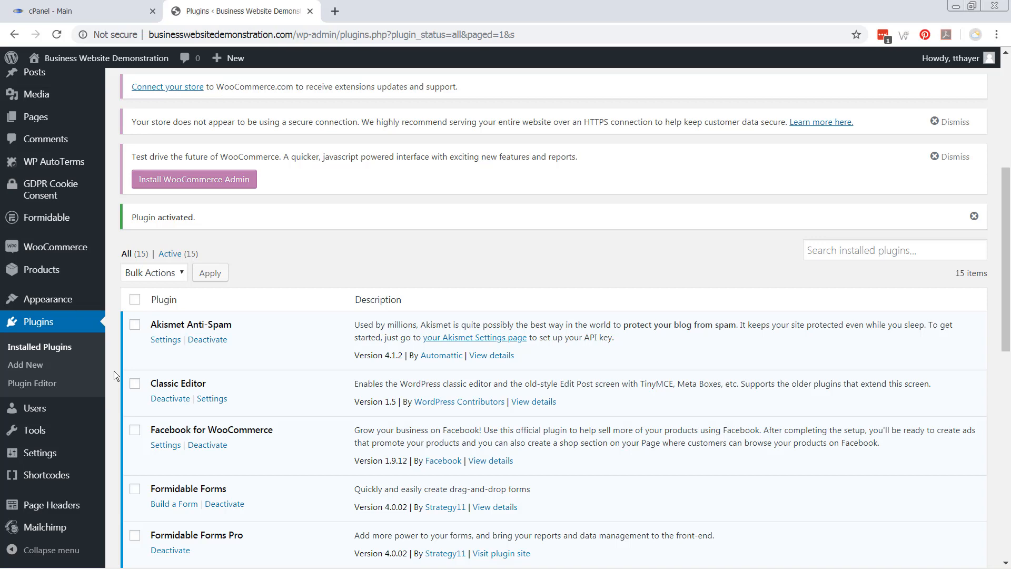
pyautogui.scroll(-1, 113, 370)
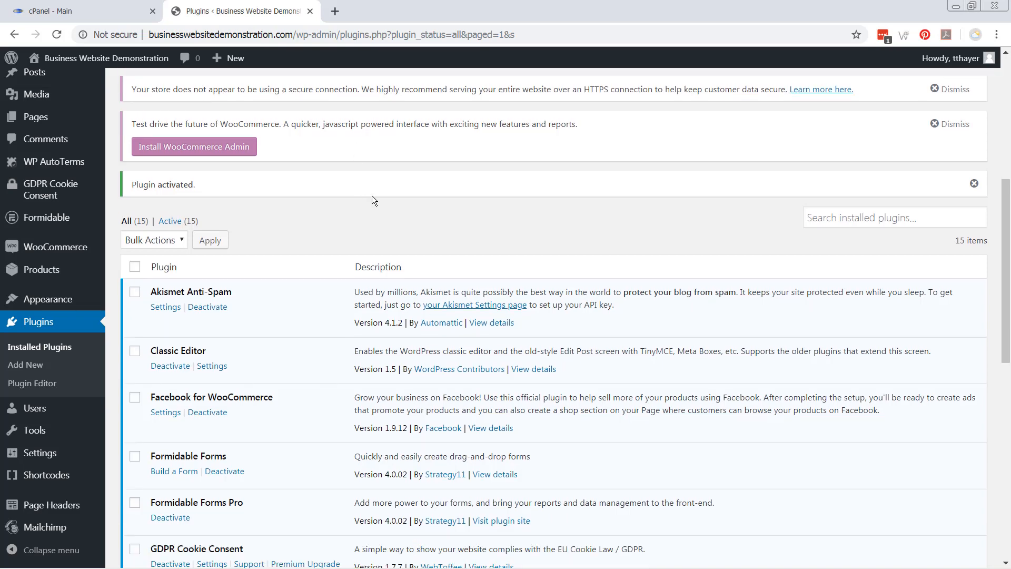
pyautogui.scroll(5, 289, 237)
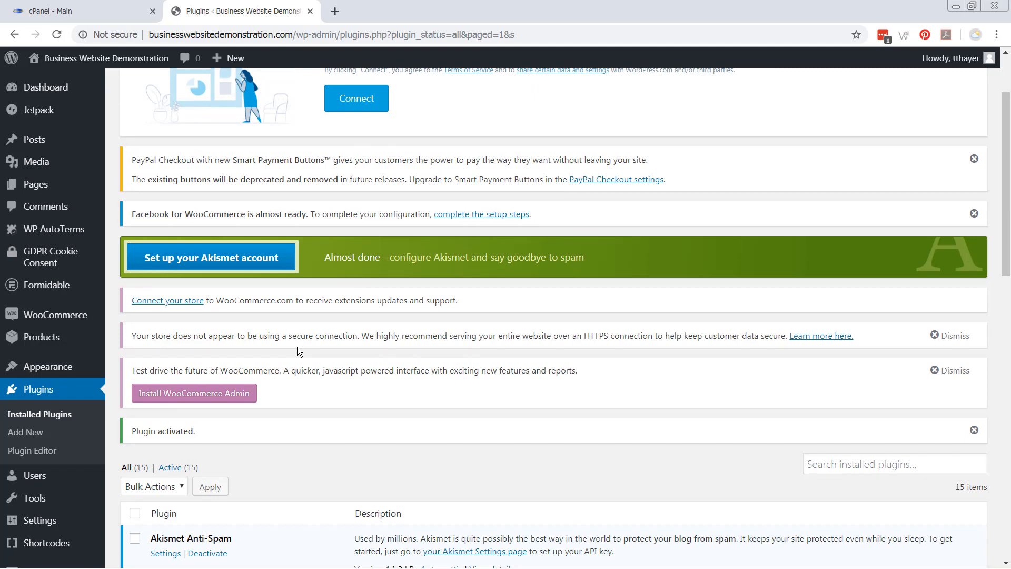
pyautogui.click(107, 59)
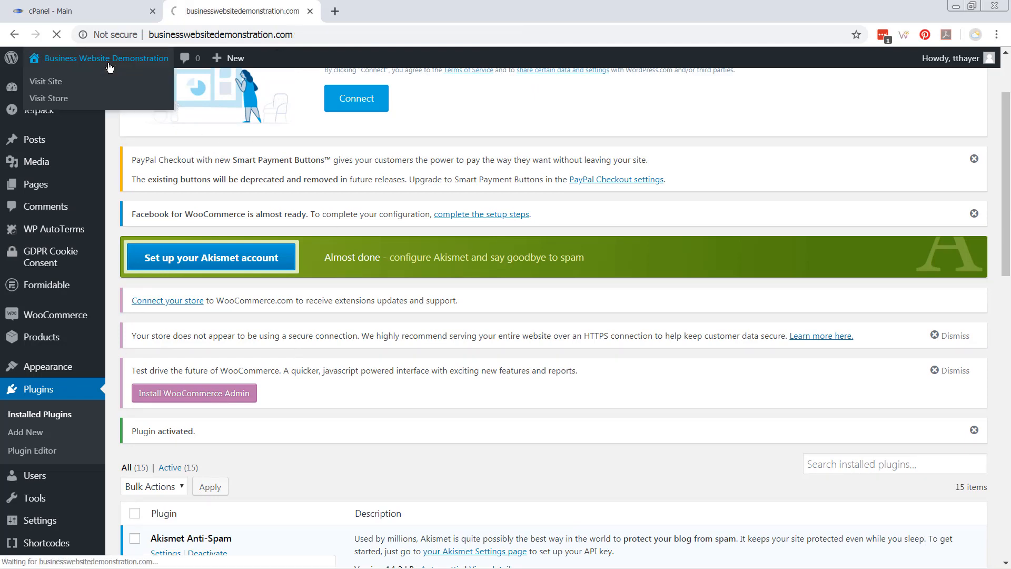